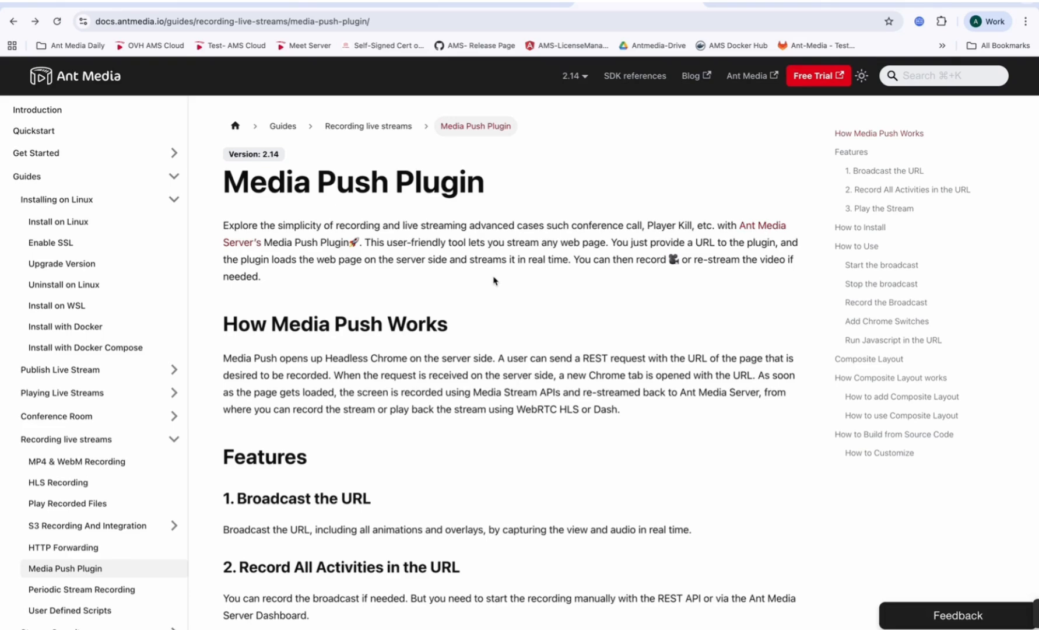
# Step: Read the Media Push Plugin documentation from the overview through Features to the How to Install section
pyautogui.scroll(-2, 505, 327)
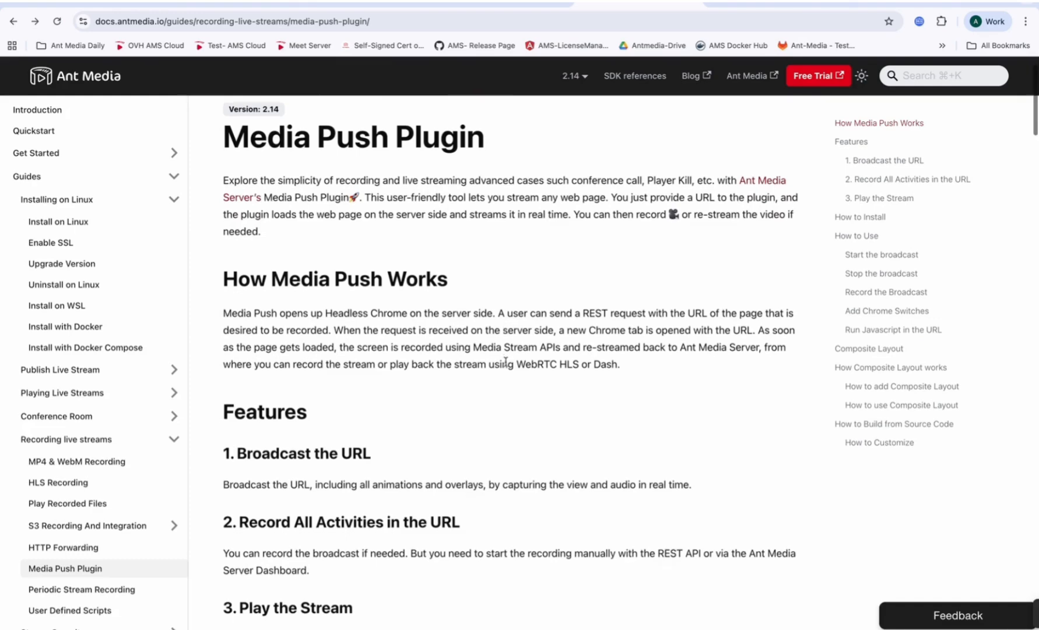
pyautogui.scroll(-1, 506, 360)
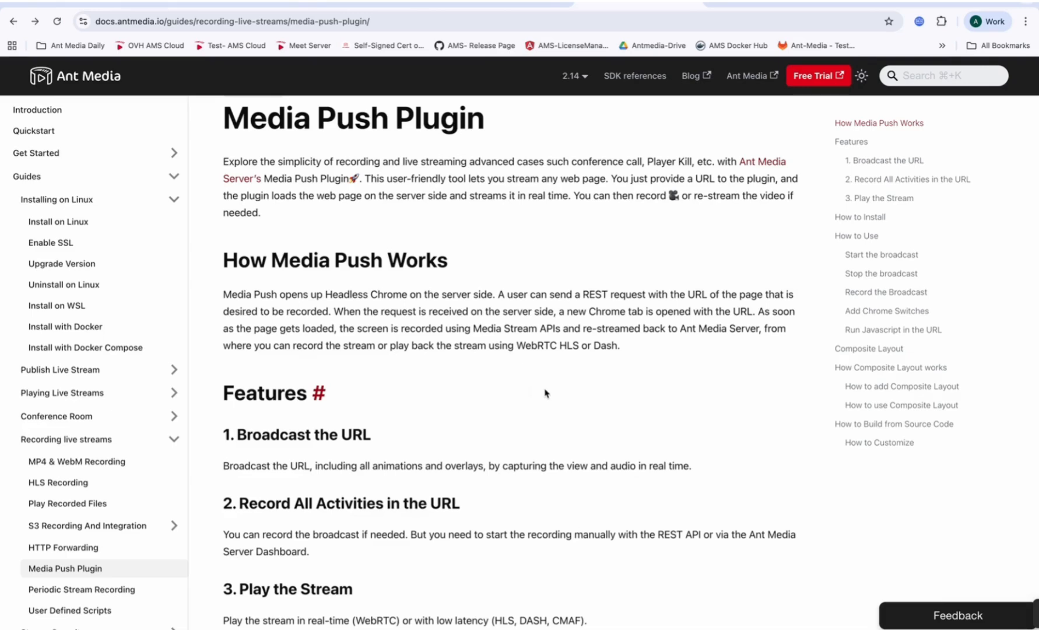
pyautogui.scroll(-5, 545, 393)
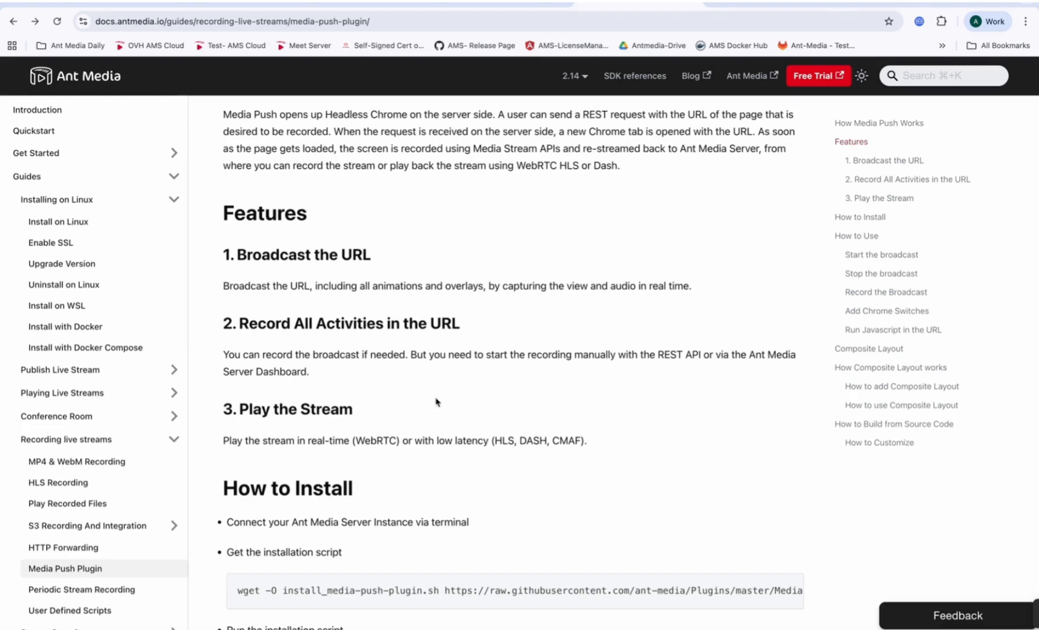
pyautogui.scroll(-1, 433, 404)
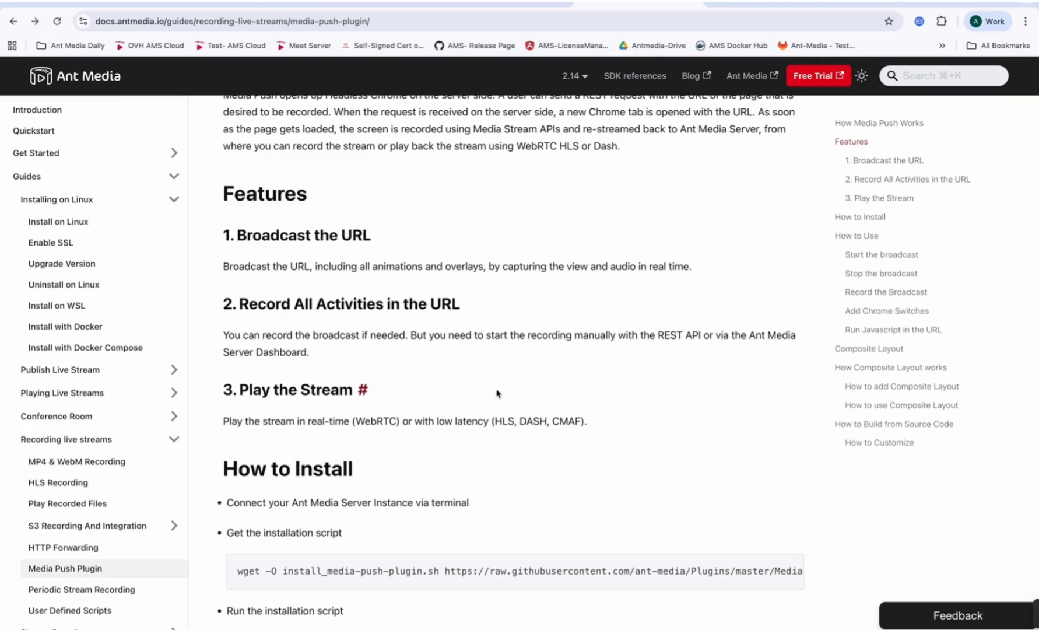
pyautogui.scroll(-5, 497, 393)
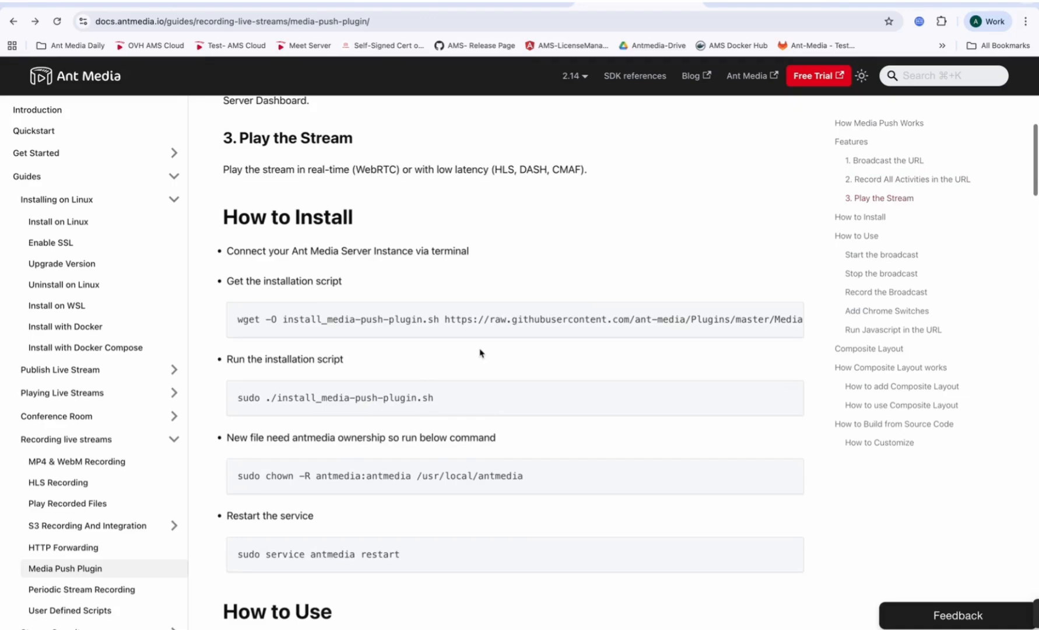
# Step: Switch to the terminal and list the files in the downloads folder, looking through the listing from its start
pyautogui.hotkey('ctrl', 'Right')
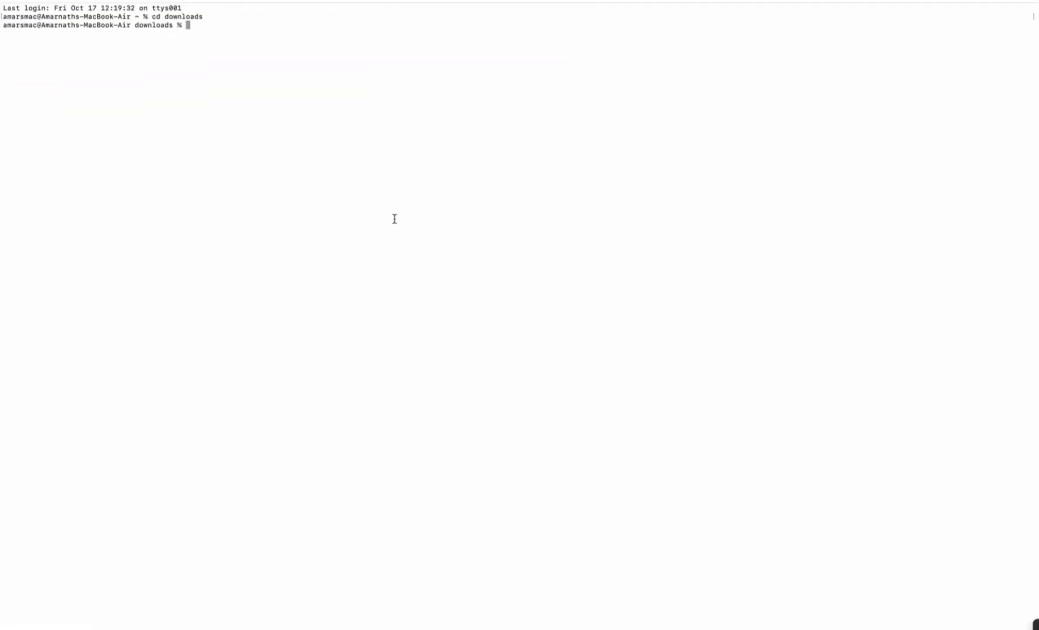
pyautogui.write('ls')
pyautogui.press('Return')
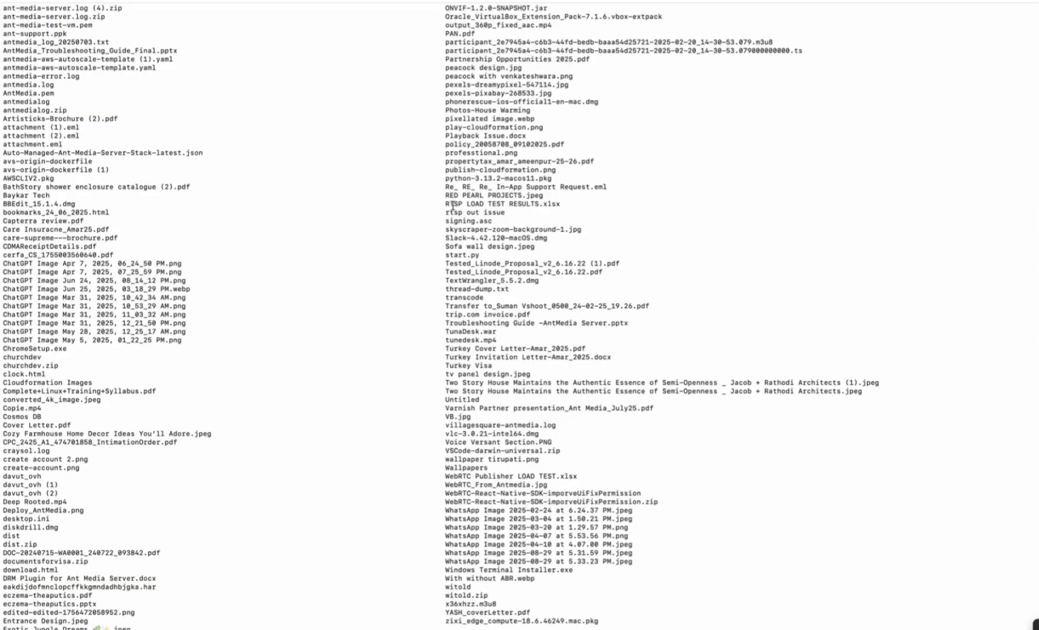
pyautogui.scroll(15, 373, 255)
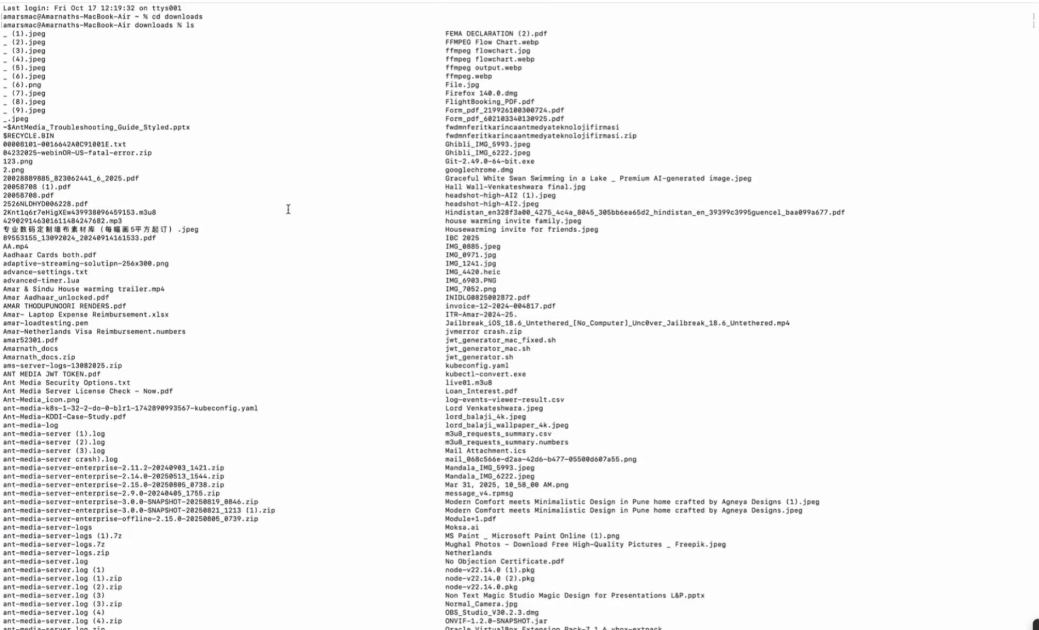
# Step: Copy the example SSH client command for the Media Push Plugin test instance from the AWS EC2 console in the browser
pyautogui.hotkey('ctrl', 'Left')
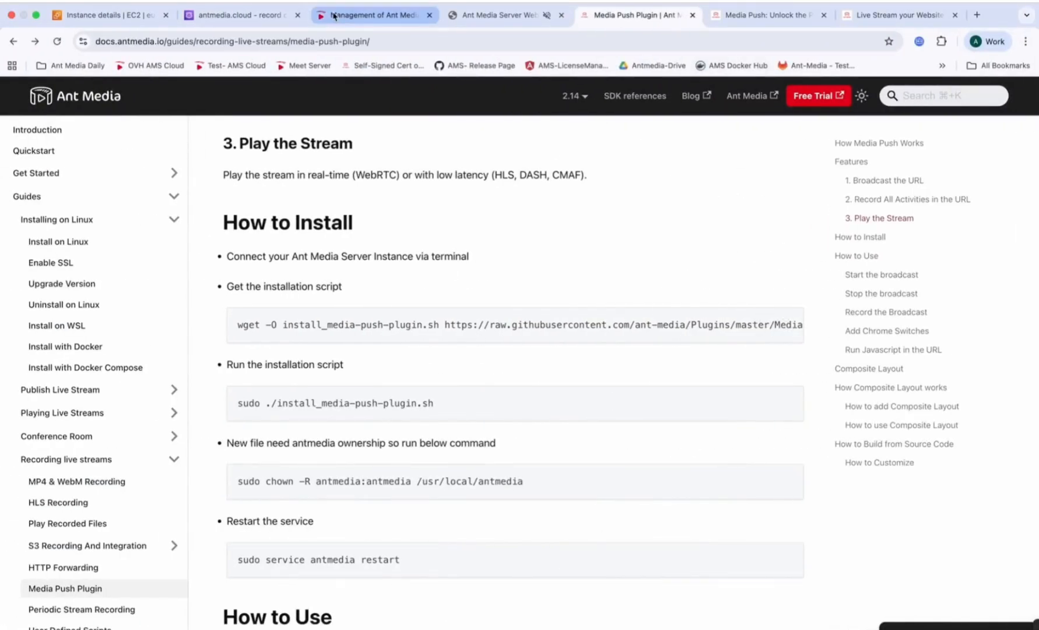
pyautogui.click(111, 14)
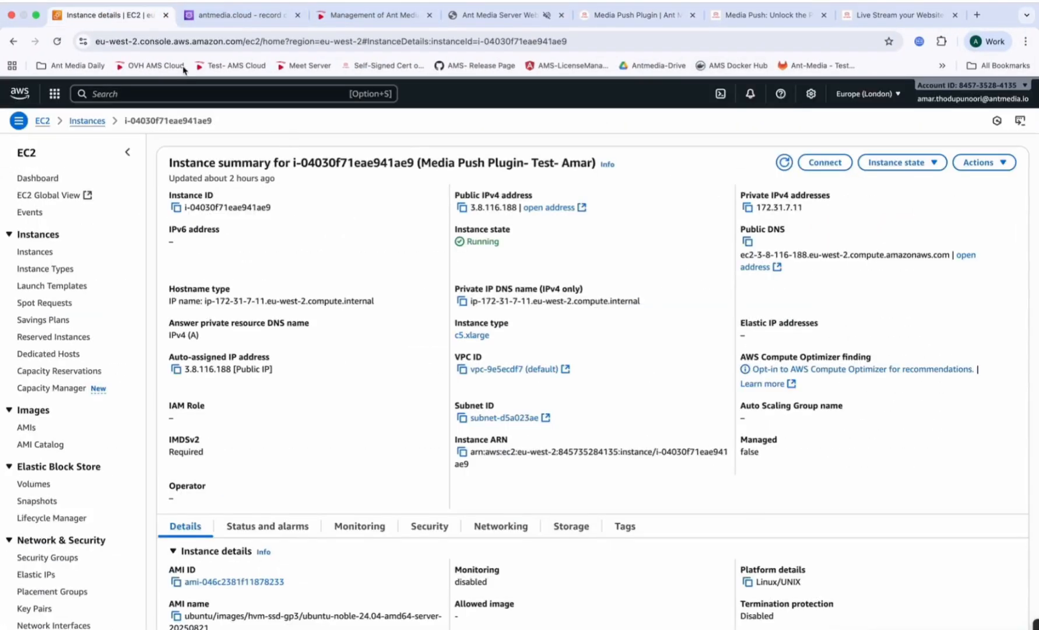
pyautogui.click(823, 162)
pyautogui.click(47, 379)
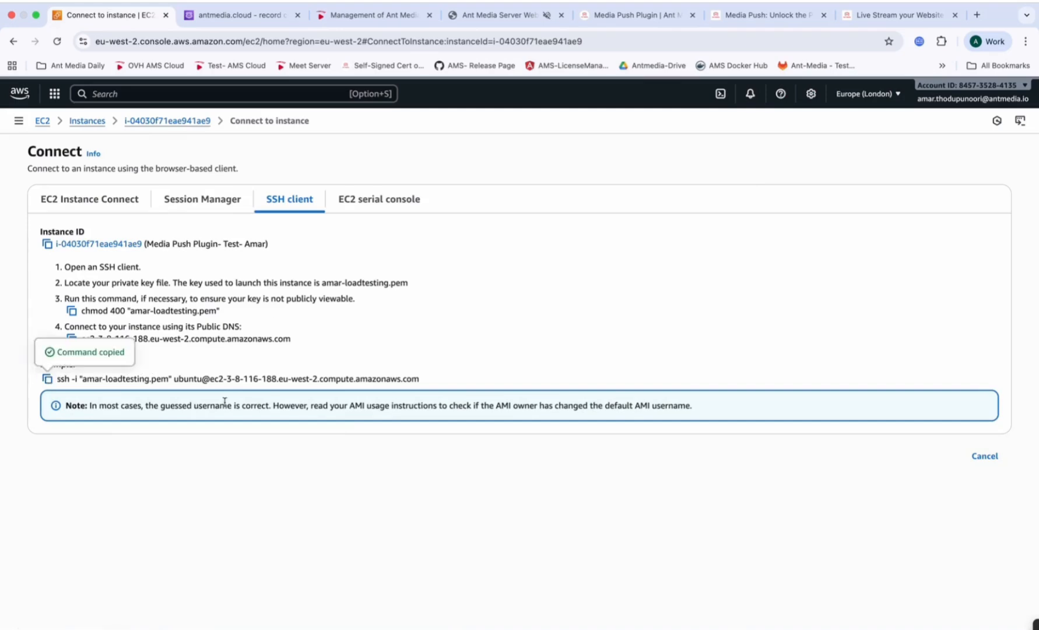
# Step: In a cleared terminal, run the copied SSH command to log in to the EC2 instance, accepting its host key with yes
pyautogui.hotkey('ctrl', 'Right')
pyautogui.press('super+k')
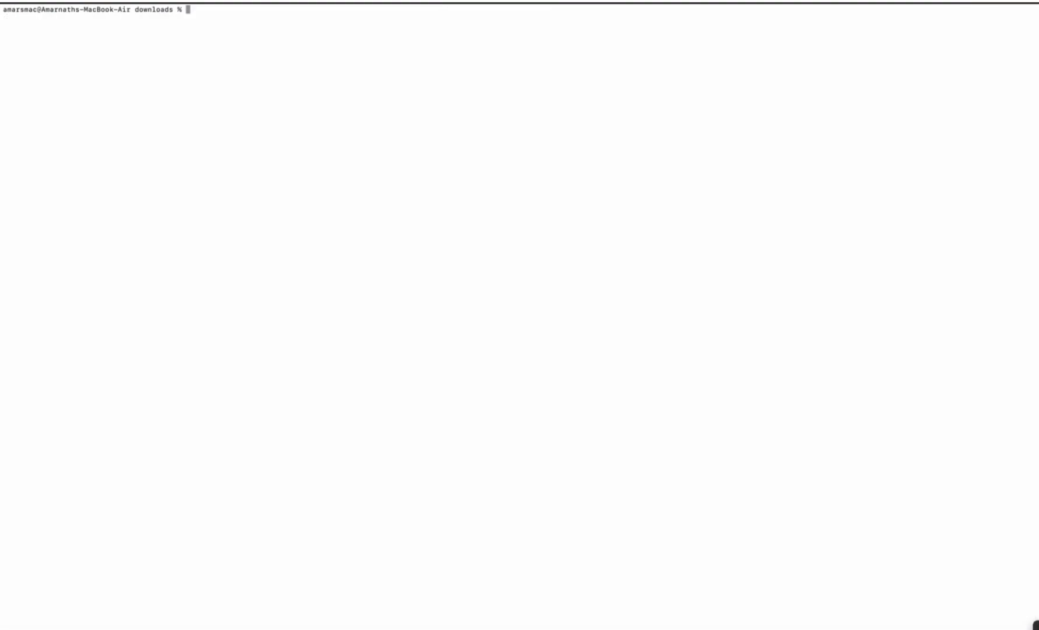
pyautogui.press('super+v')
pyautogui.press('Return')
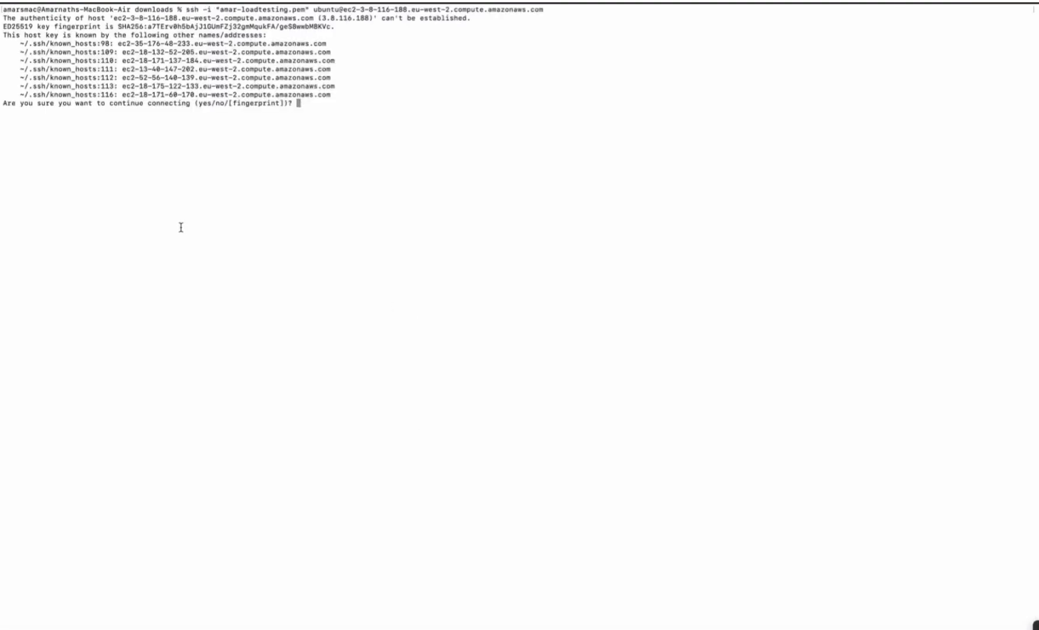
pyautogui.write('yes')
pyautogui.press('Return')
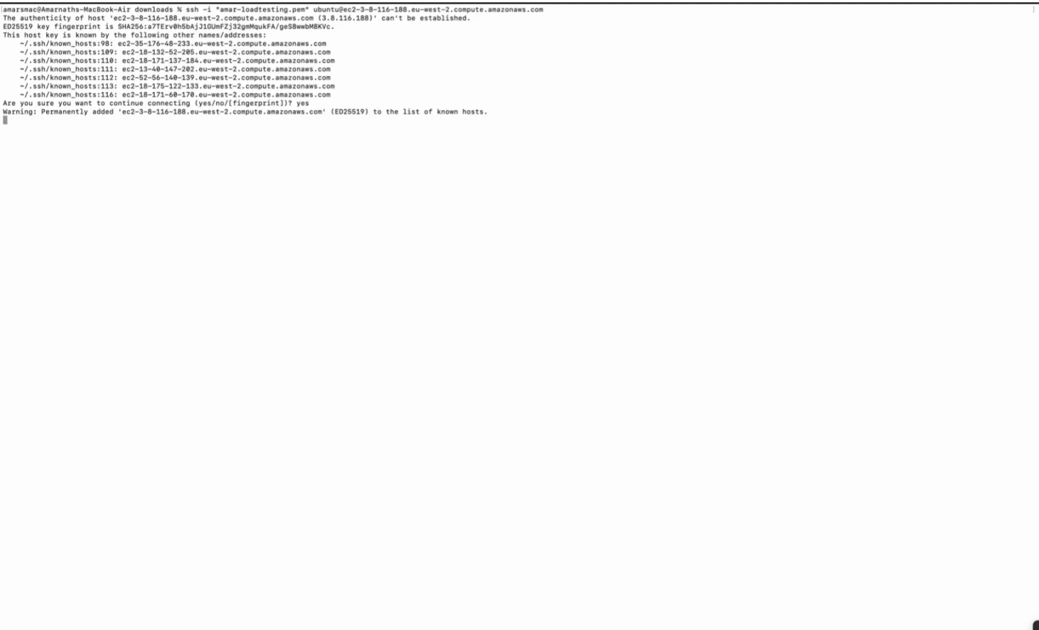
pyautogui.press('Return')
pyautogui.press('Return')
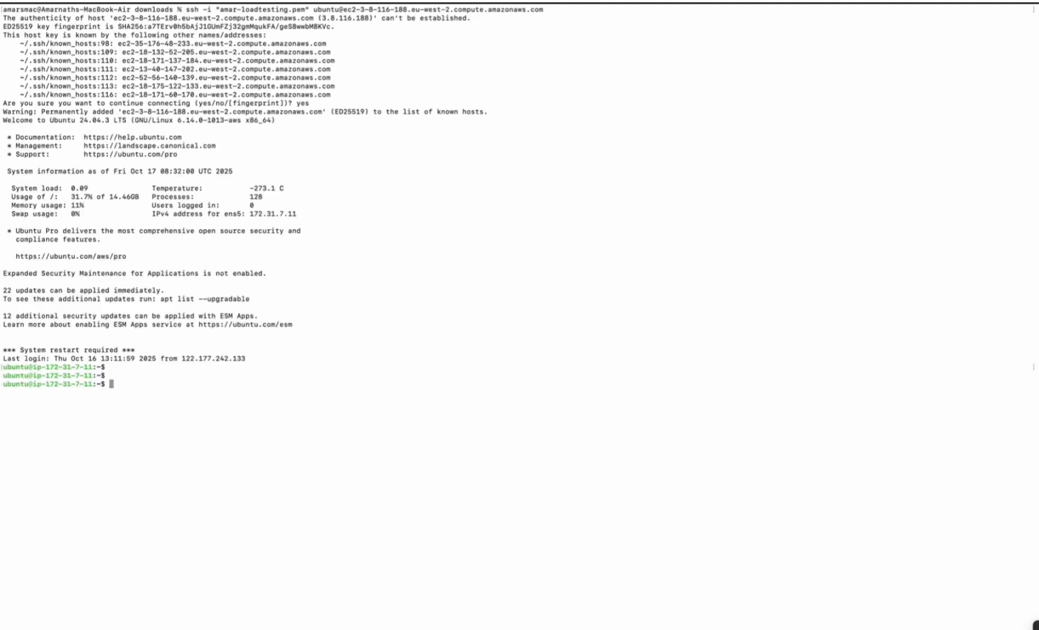
# Step: List the files in the server's home directory and check for the install_media-push-plugin.sh script
pyautogui.write('ls')
pyautogui.press('Return')
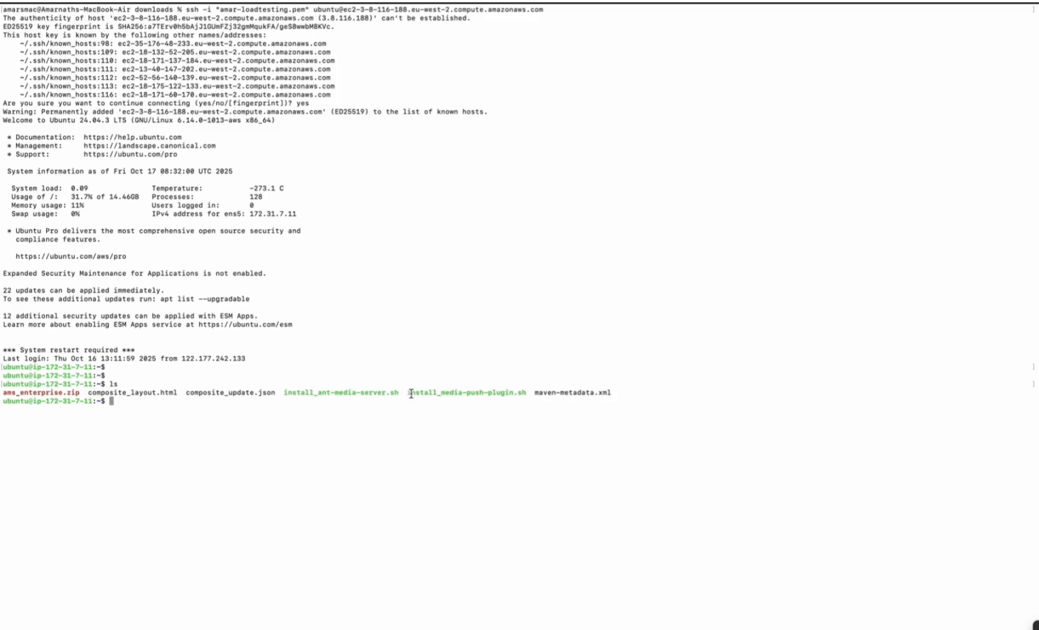
pyautogui.moveTo(411, 393); pyautogui.dragTo(528, 393)
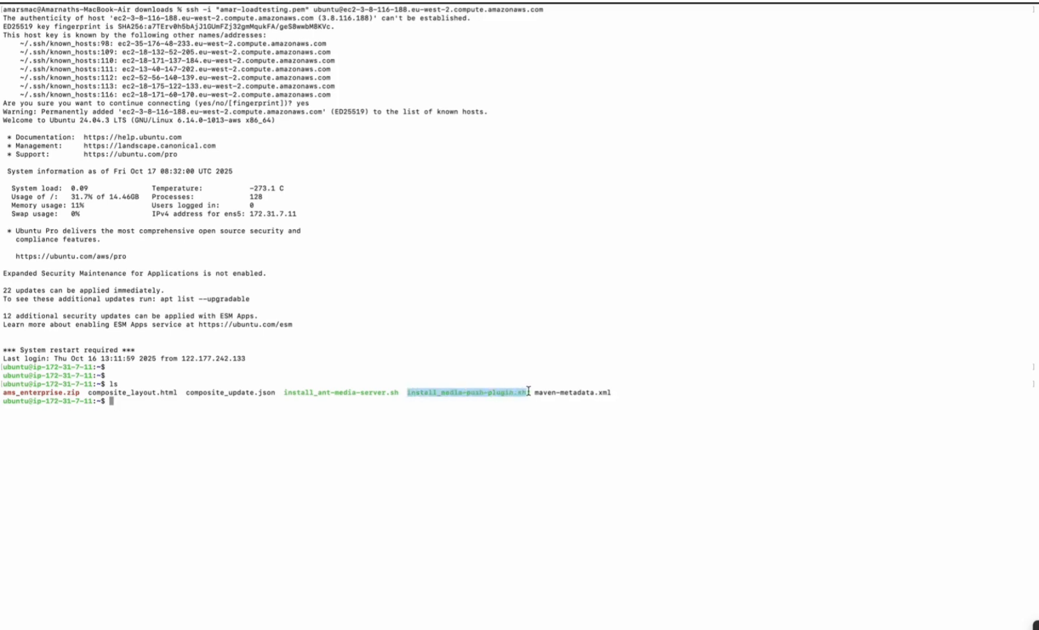
pyautogui.click(463, 408)
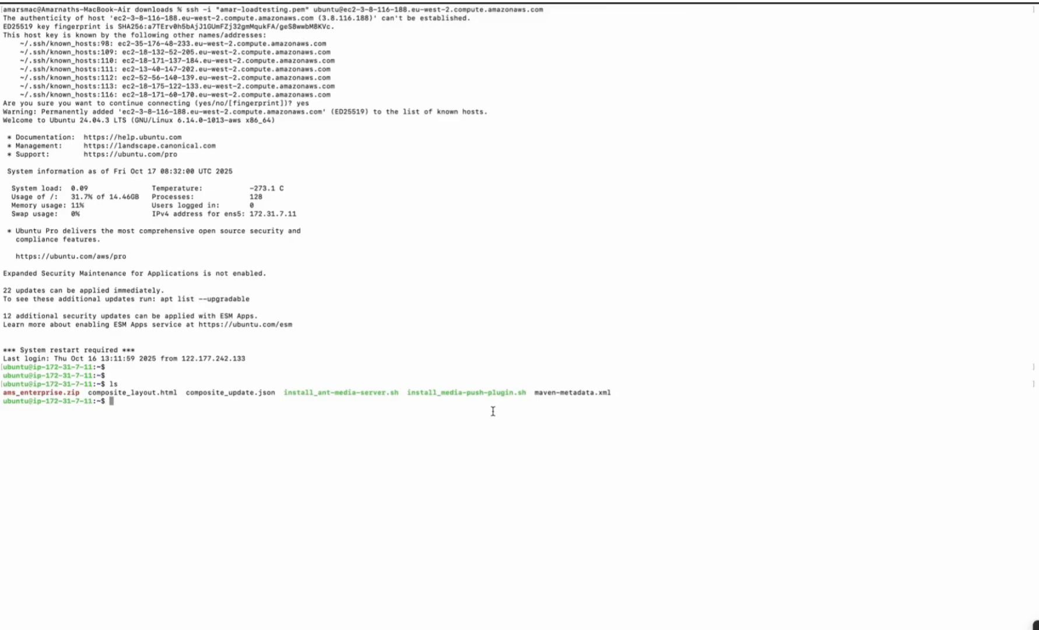
# Step: Copy the wget command for getting the installation script from the Media Push Plugin documentation in the browser
pyautogui.hotkey('ctrl', 'Left')
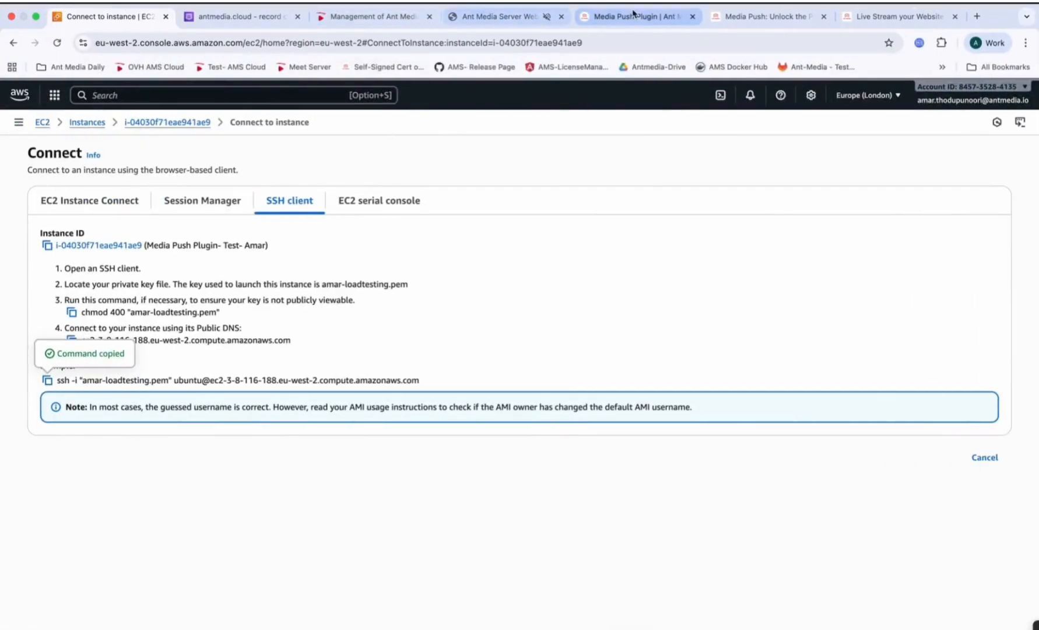
pyautogui.click(634, 16)
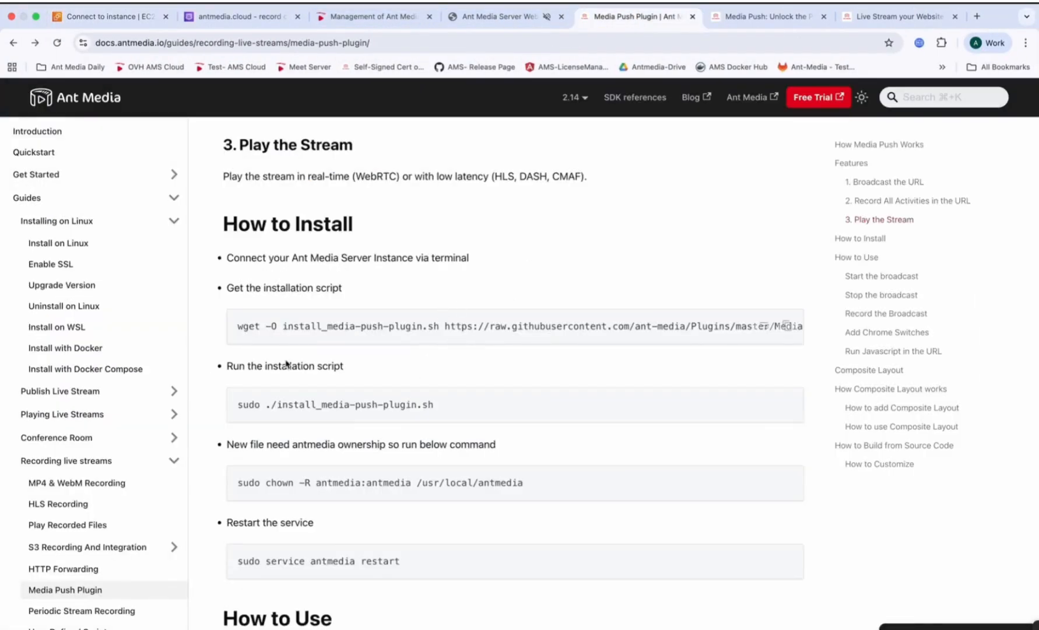
pyautogui.hscroll(10, 297, 327)
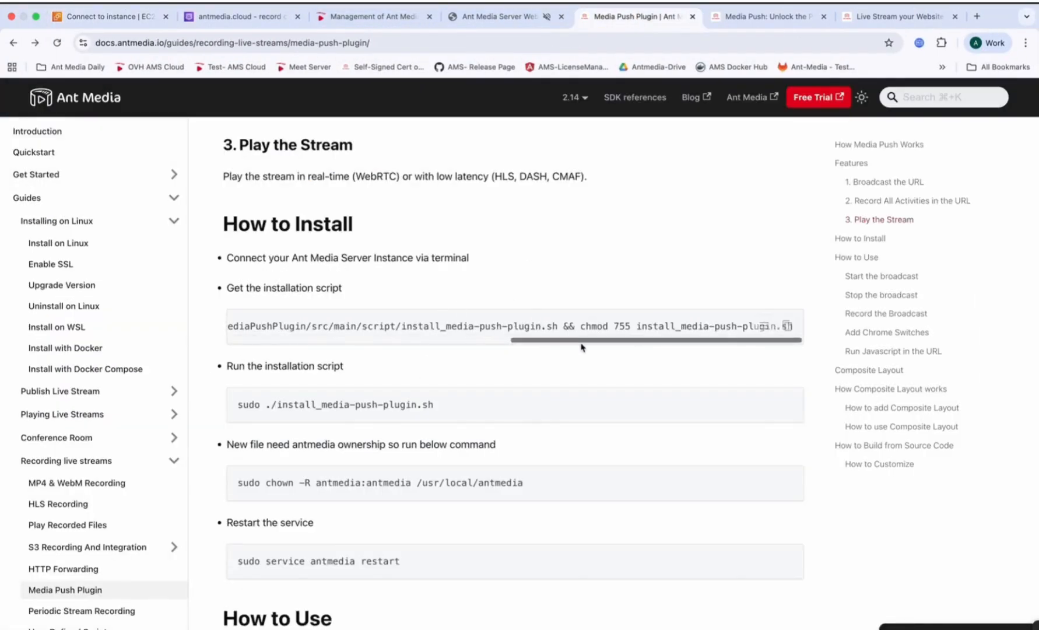
pyautogui.click(787, 328)
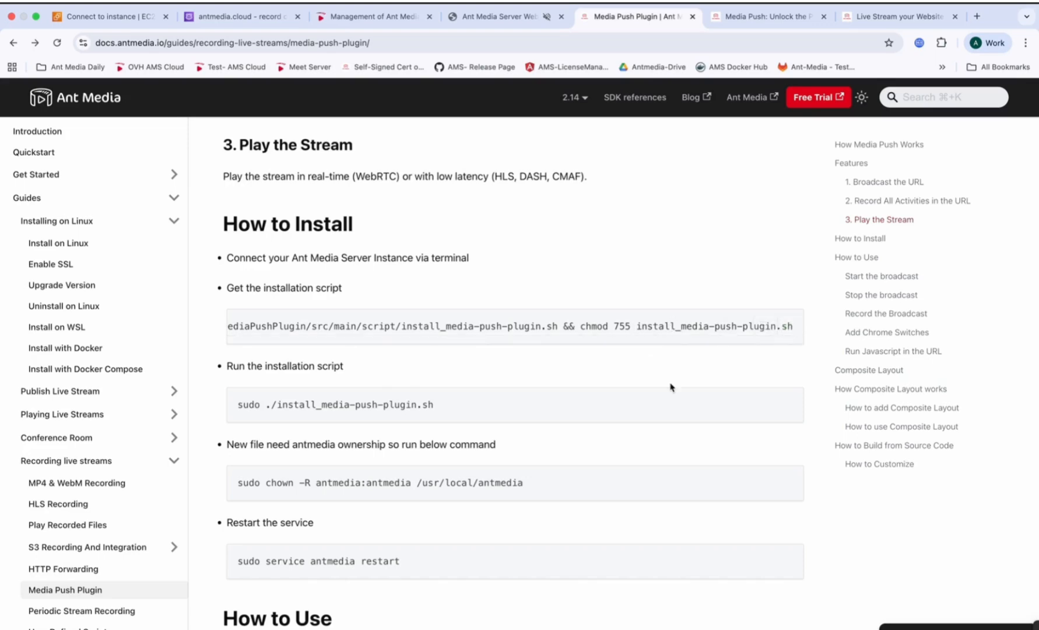
# Step: Paste the copied wget and chmod 755 command at the server's terminal prompt, and replace it with the previous command without running either
pyautogui.hotkey('ctrl', 'Right')
pyautogui.press('Return')
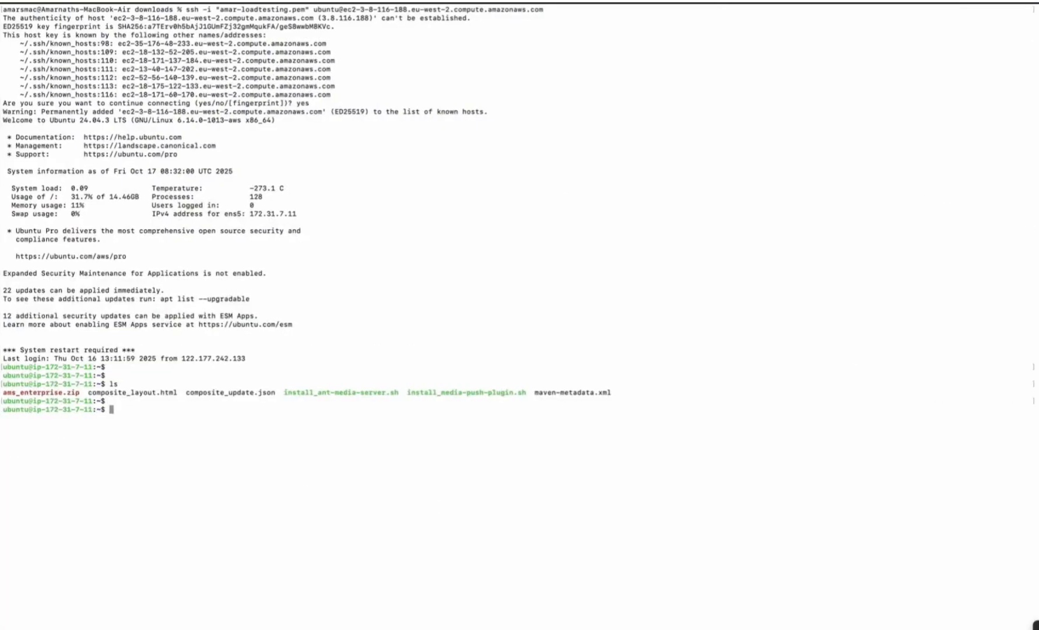
pyautogui.press('Return')
pyautogui.press('super+v')
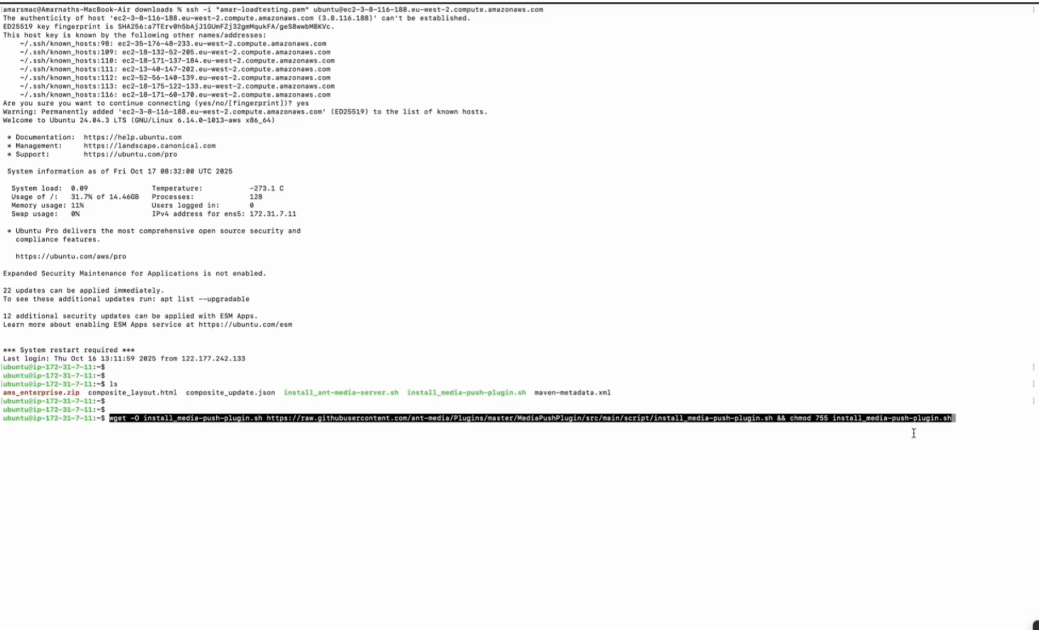
pyautogui.press('Right')
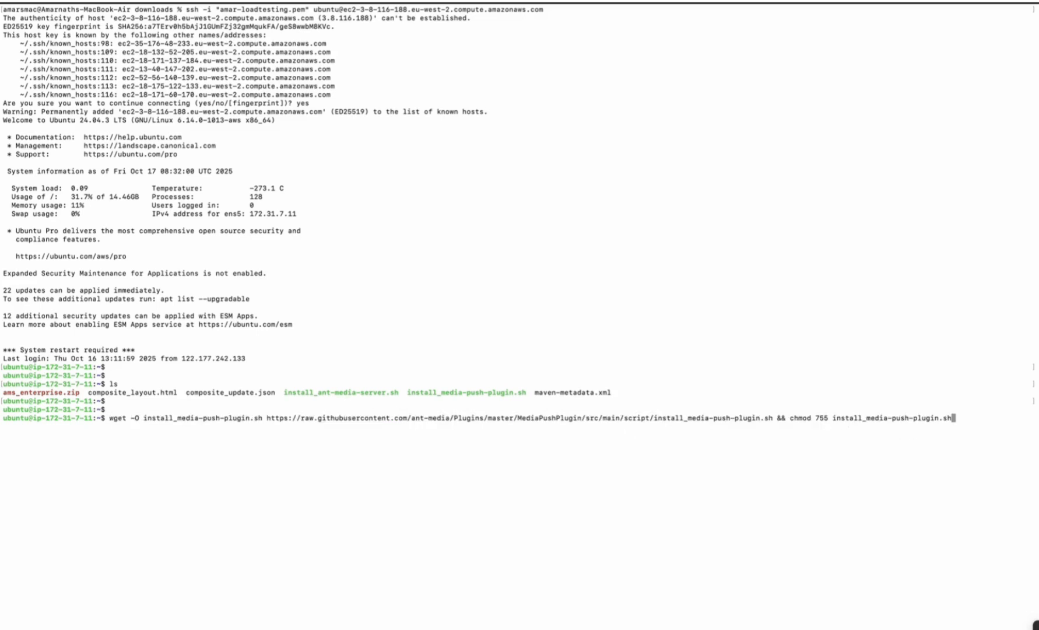
pyautogui.press('Up')
# Step: Review the documentation's commands for running the install script, setting antmedia ownership and restarting the service, plus the start of How to Use
pyautogui.hotkey('ctrl', 'Left')
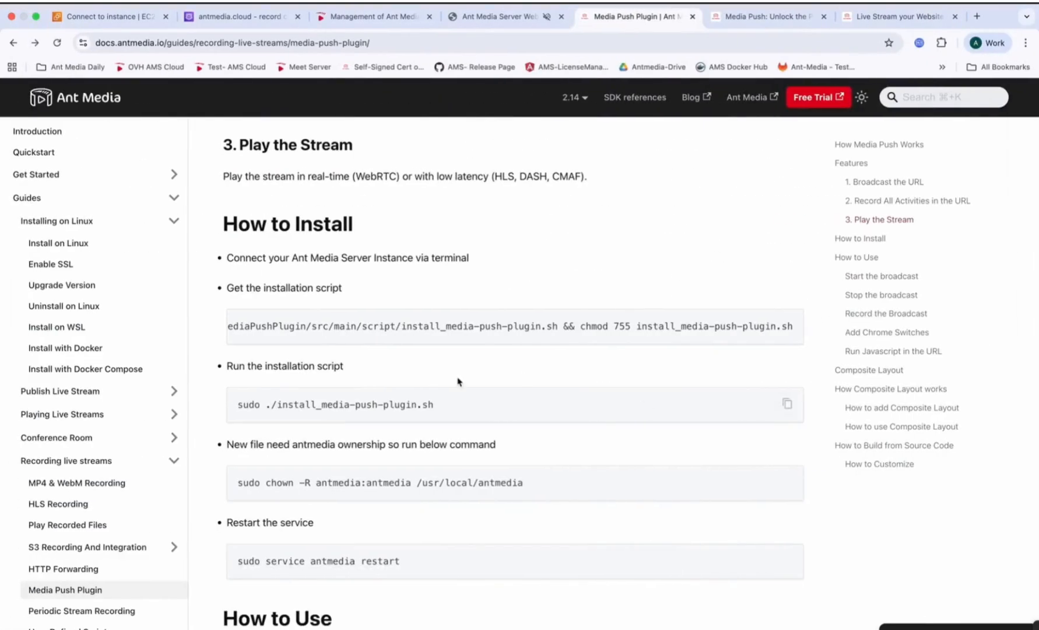
pyautogui.scroll(-1, 449, 379)
pyautogui.moveTo(473, 350); pyautogui.dragTo(226, 347)
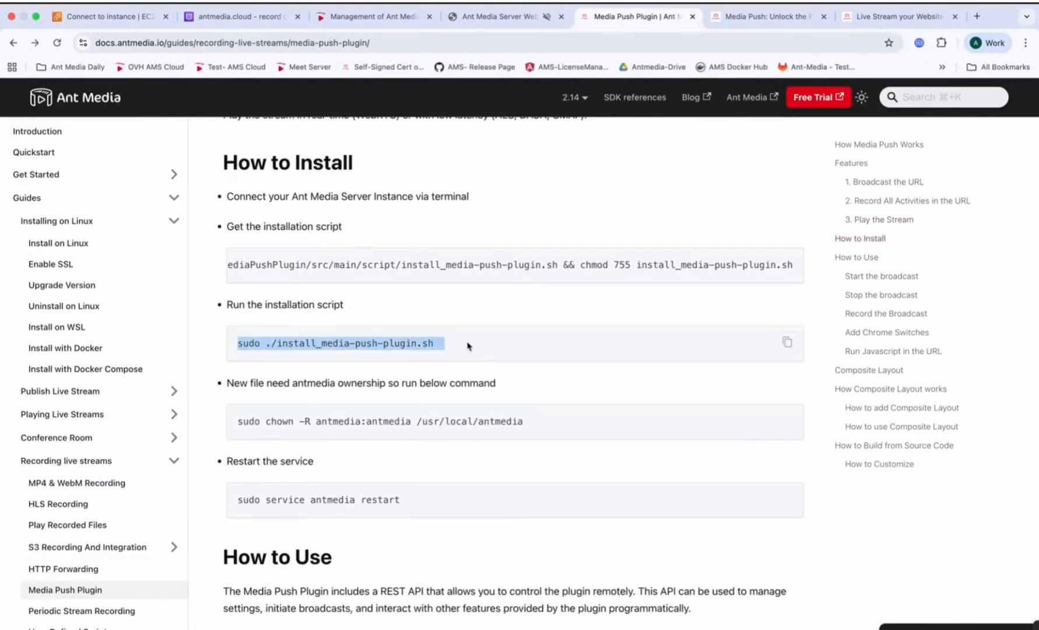
pyautogui.scroll(-1, 497, 369)
pyautogui.moveTo(548, 387); pyautogui.dragTo(244, 373)
pyautogui.scroll(-1, 371, 424)
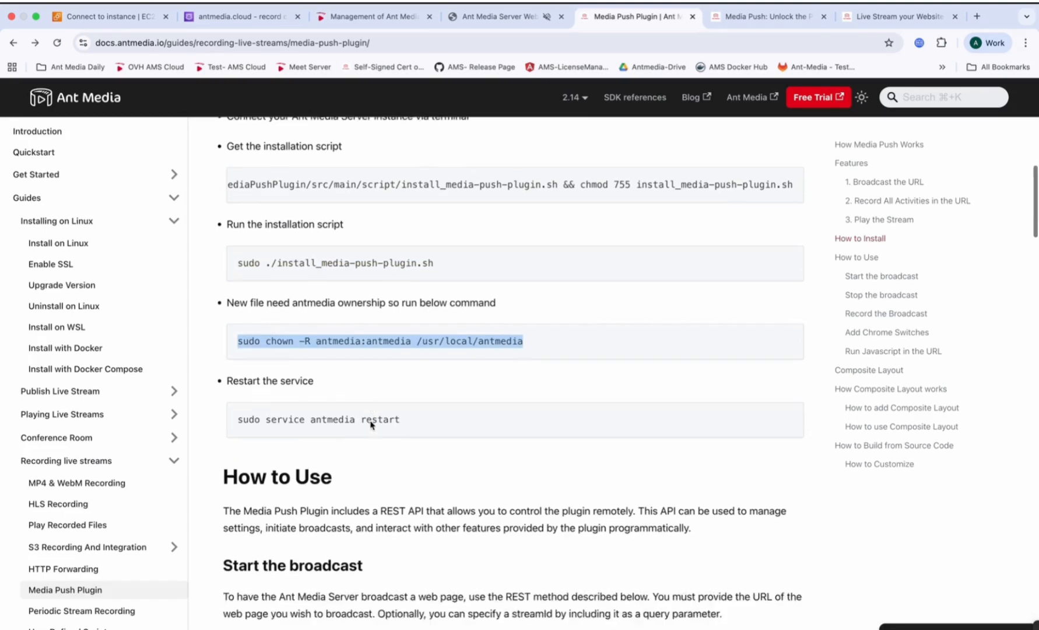
pyautogui.moveTo(415, 398); pyautogui.dragTo(214, 389)
pyautogui.scroll(1, 408, 384)
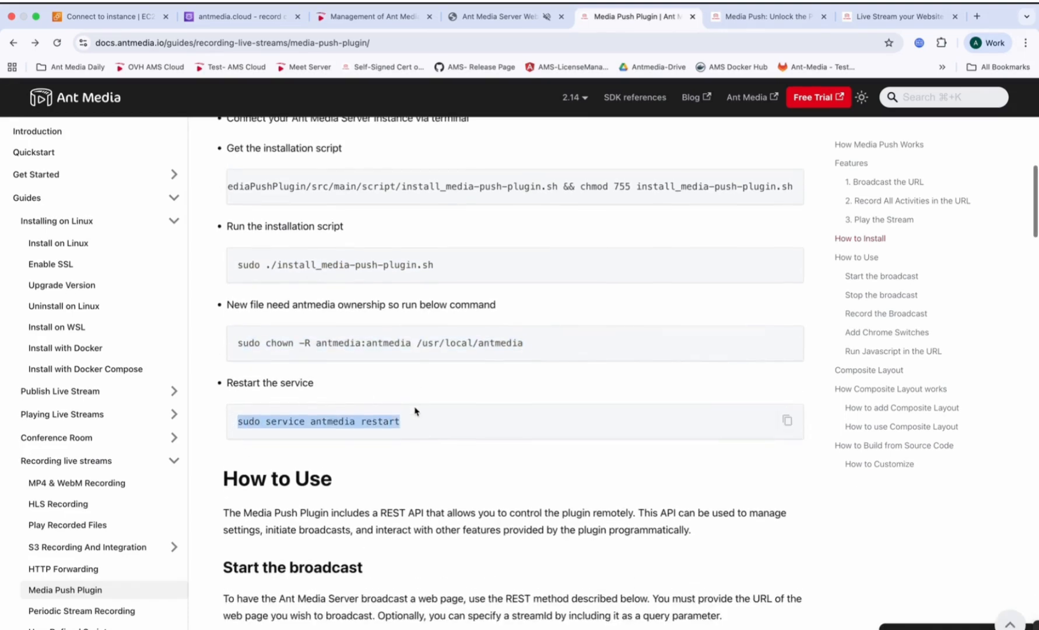
pyautogui.scroll(-1, 521, 410)
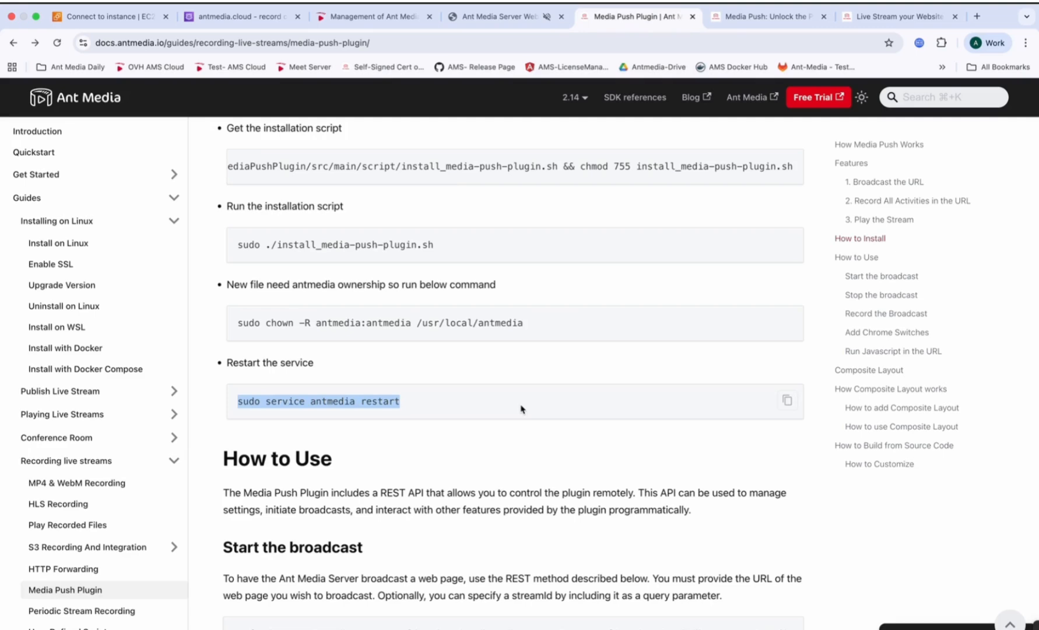
pyautogui.scroll(-5, 520, 409)
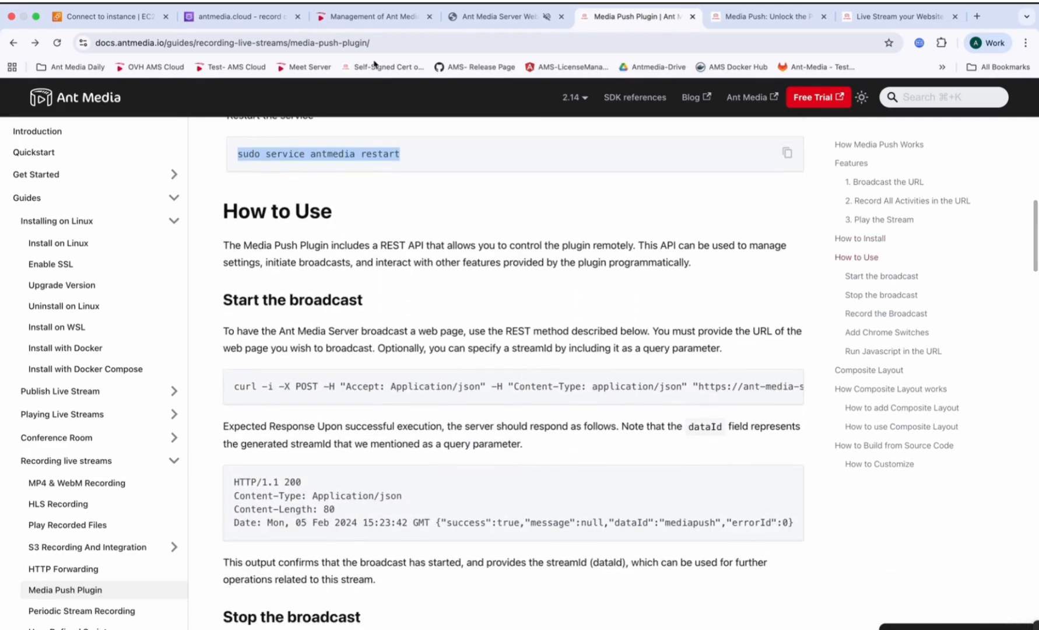
# Step: Preview the test stream in the Ant Media Server live application, close the player, and switch back to the terminal
pyautogui.click(374, 16)
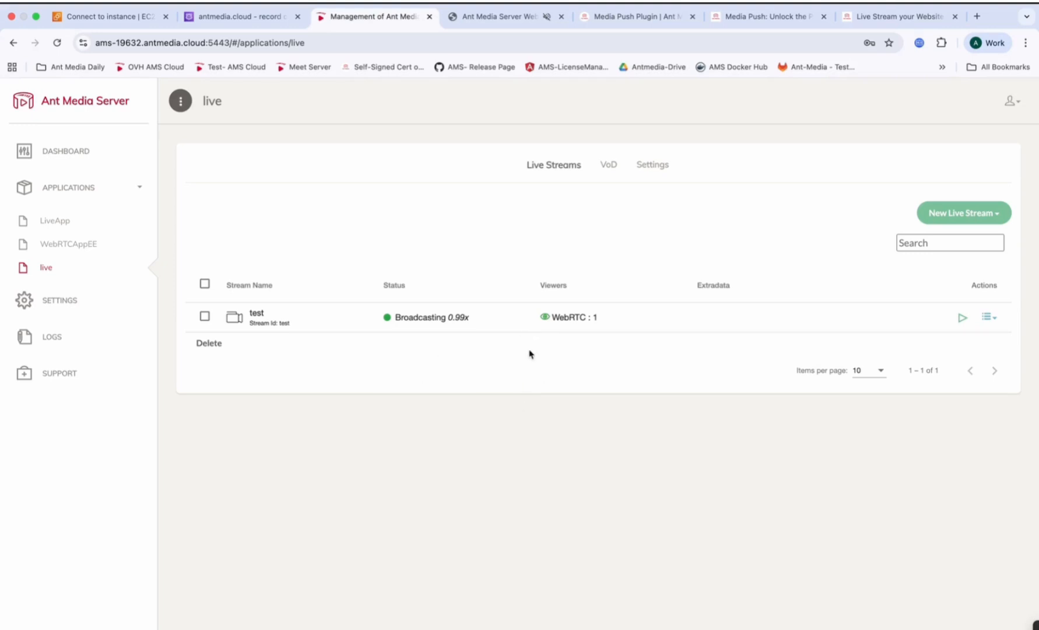
pyautogui.click(962, 317)
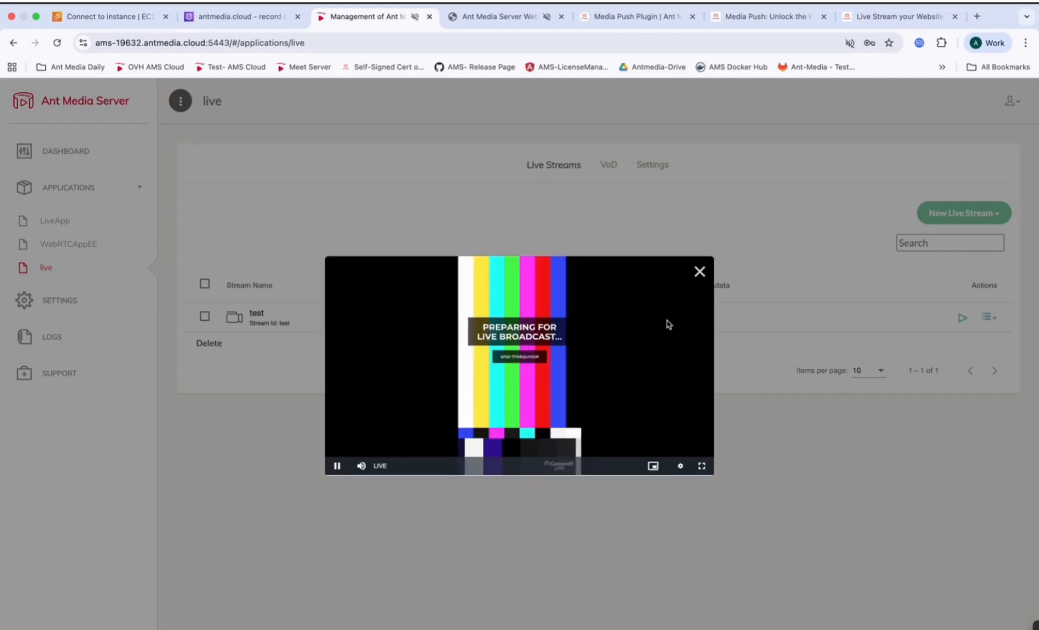
pyautogui.click(700, 271)
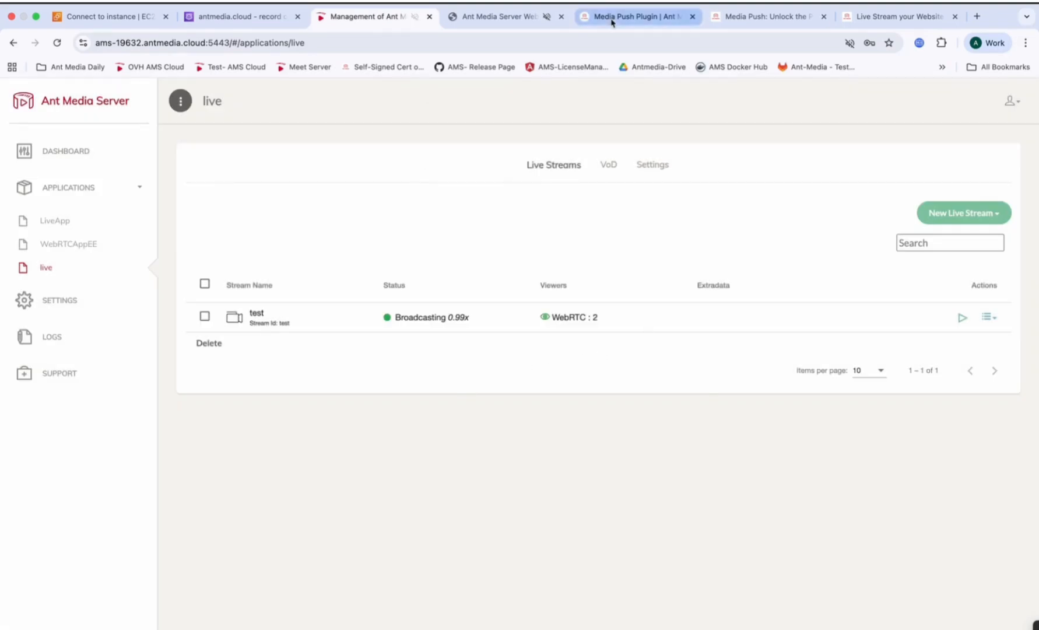
pyautogui.hotkey('ctrl', 'Right')
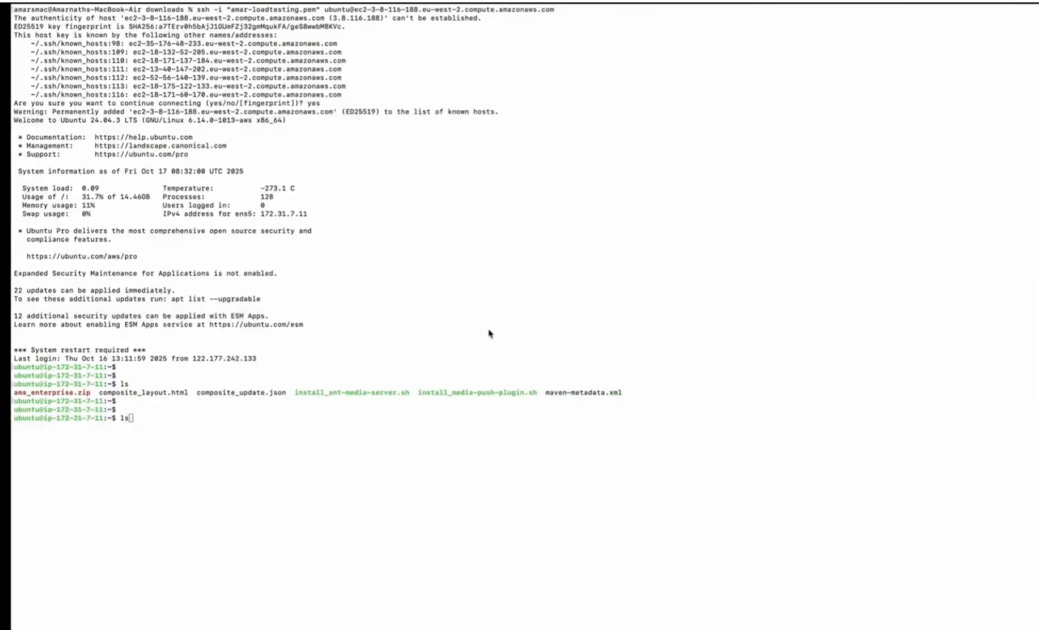
# Step: Switch to the note and review the Start curl command's REST endpoint, streamId, page URL, width and height parameters
pyautogui.hotkey('ctrl', 'Right')
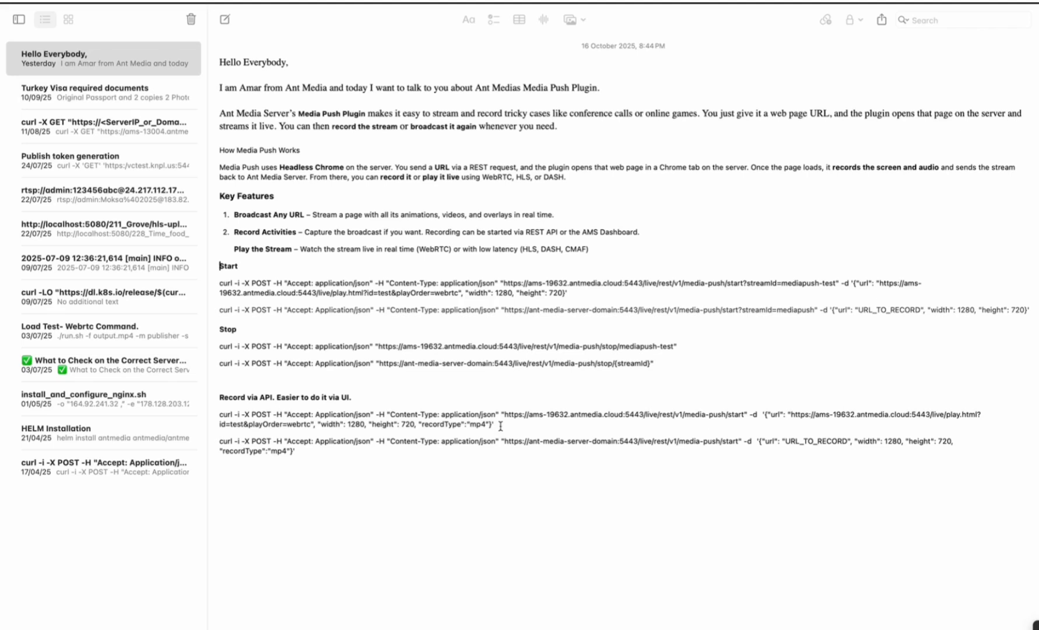
pyautogui.moveTo(577, 294); pyautogui.dragTo(216, 280)
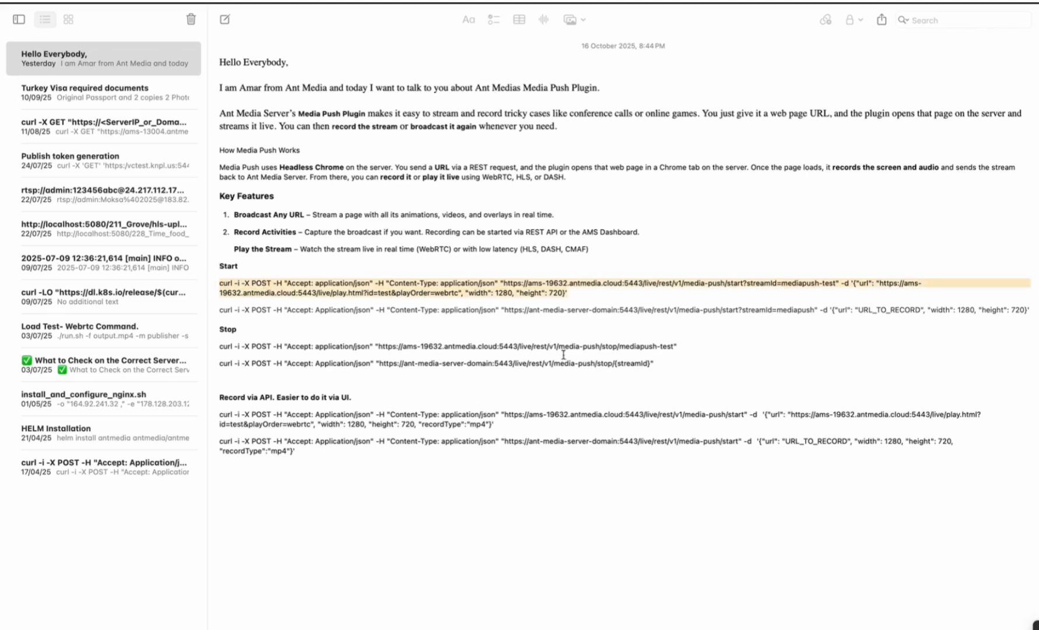
pyautogui.click(534, 286)
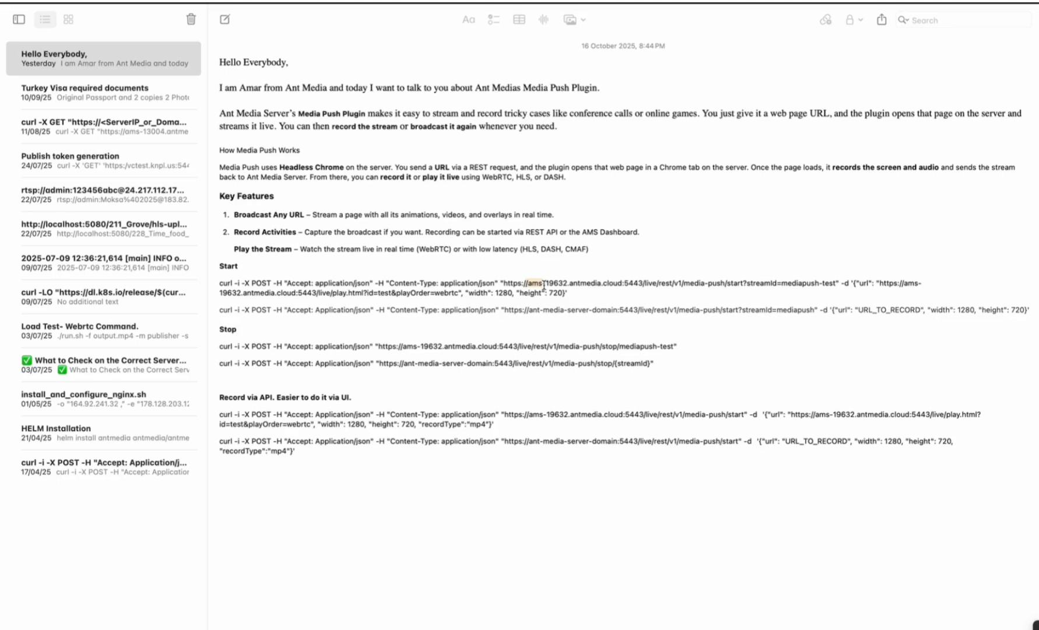
pyautogui.moveTo(526, 284); pyautogui.dragTo(838, 284)
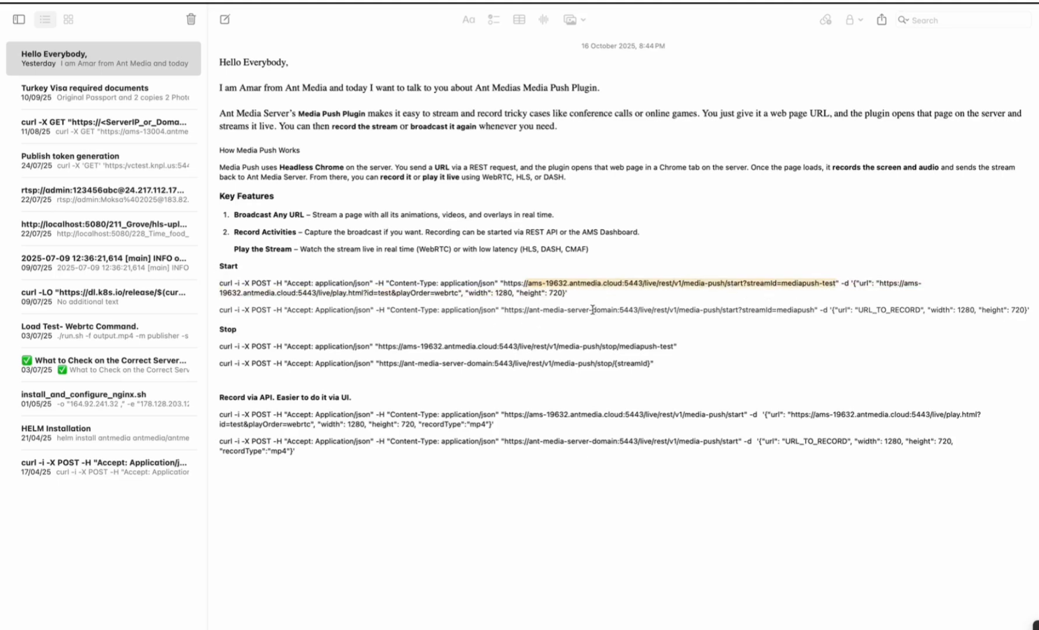
pyautogui.doubleClick(881, 283)
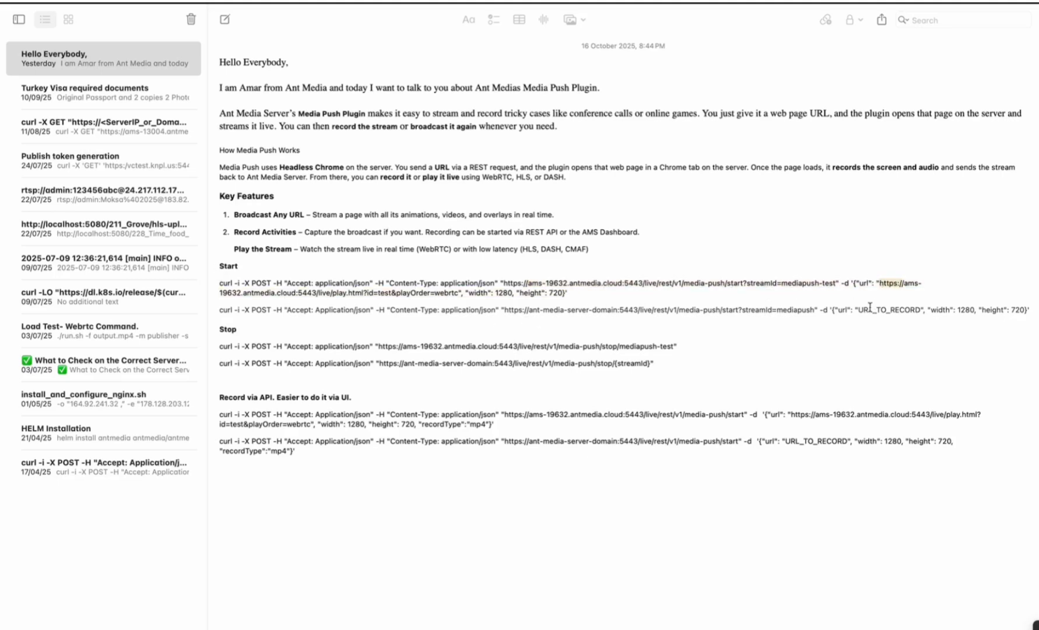
pyautogui.moveTo(859, 309); pyautogui.dragTo(459, 291)
pyautogui.click(882, 283)
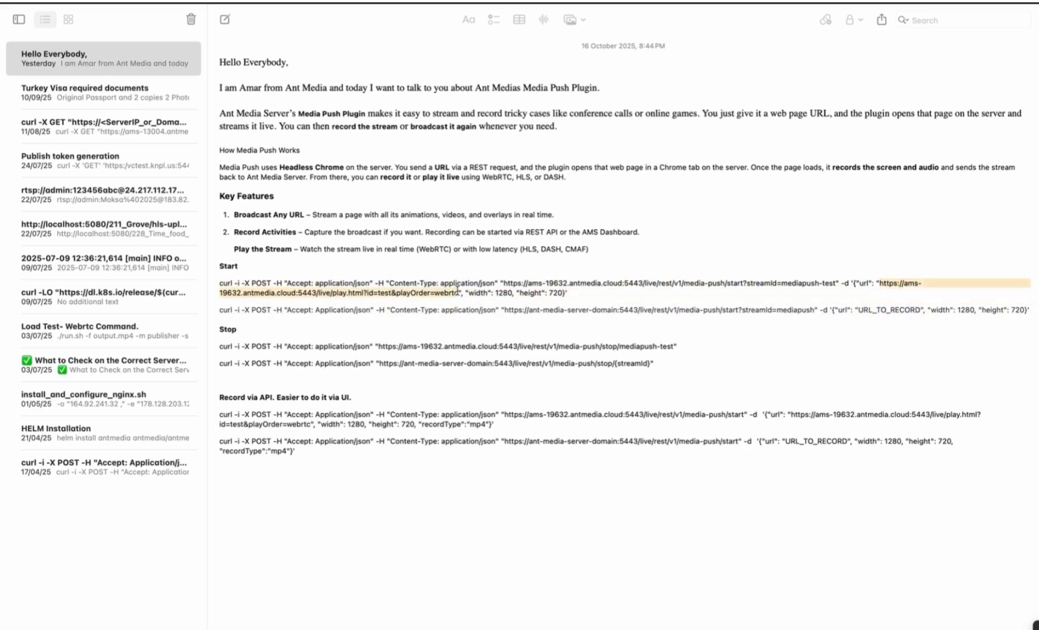
pyautogui.click(574, 295)
pyautogui.doubleClick(487, 292)
pyautogui.doubleClick(526, 292)
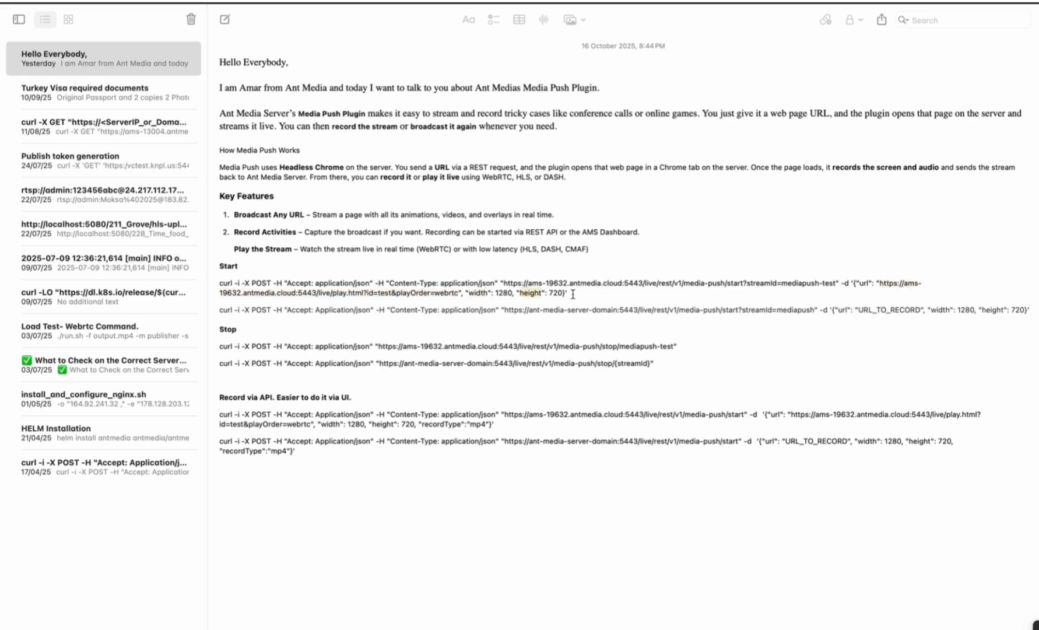
# Step: Copy the note's Start curl command for streamId mediapush-test at 1280 x 720 and run it in the server terminal in place of ls
pyautogui.moveTo(572, 294); pyautogui.dragTo(220, 280)
pyautogui.press('super+c')
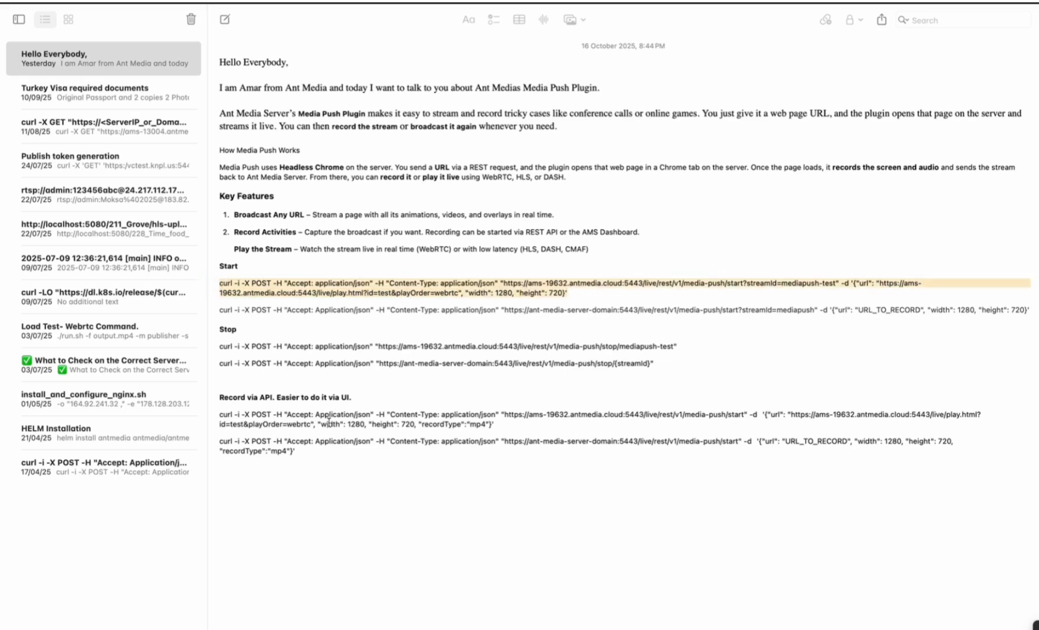
pyautogui.press('super+Tab')
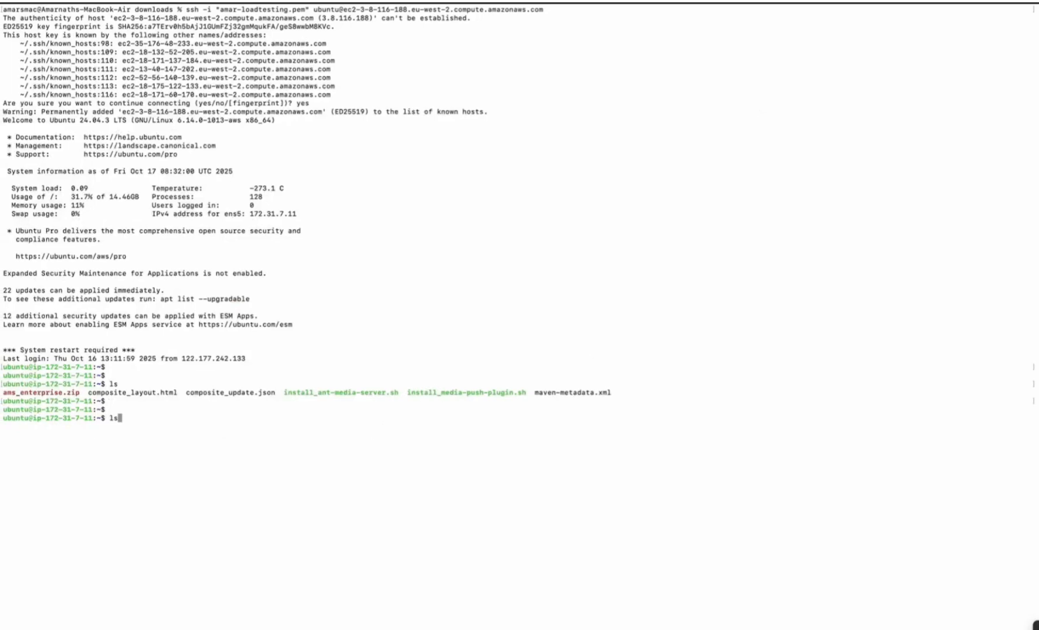
pyautogui.press('BackSpace')
pyautogui.press('super+v')
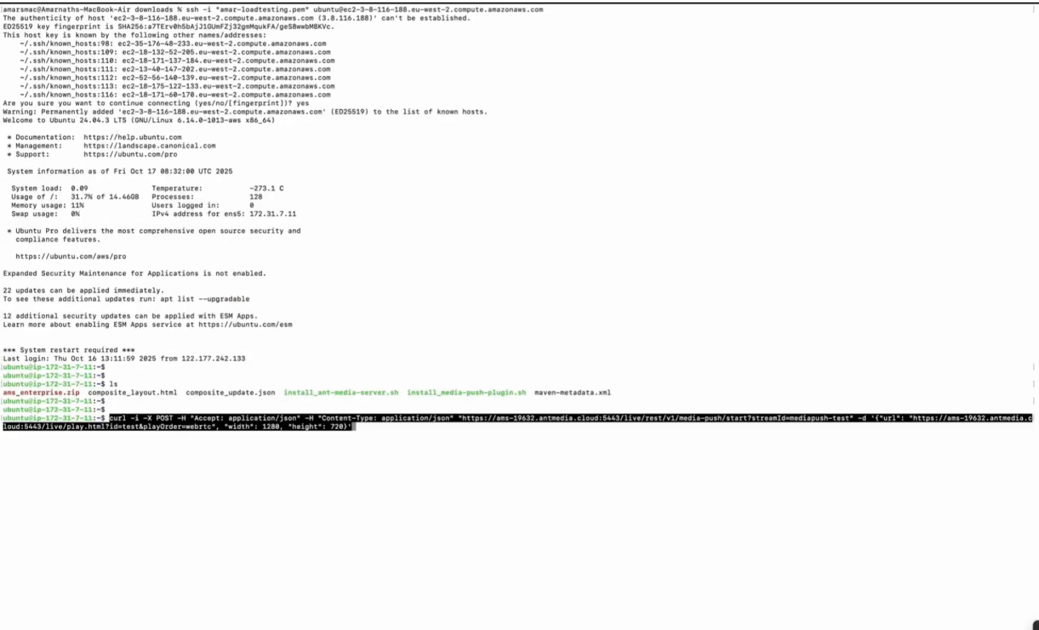
pyautogui.press('Return')
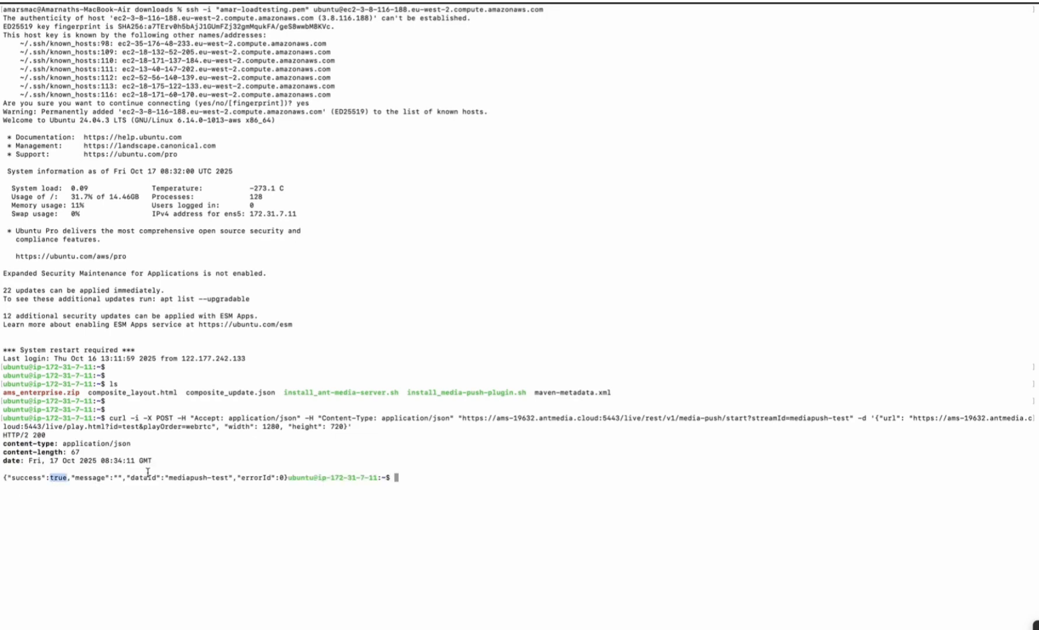
pyautogui.moveTo(232, 480); pyautogui.dragTo(173, 478)
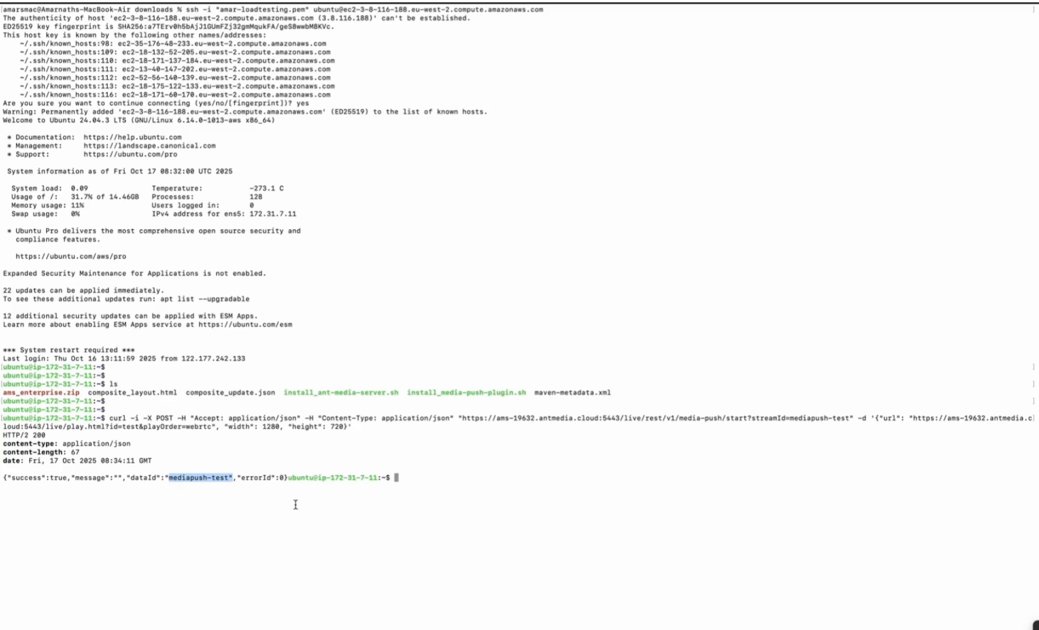
pyautogui.press('Return')
pyautogui.press('Return')
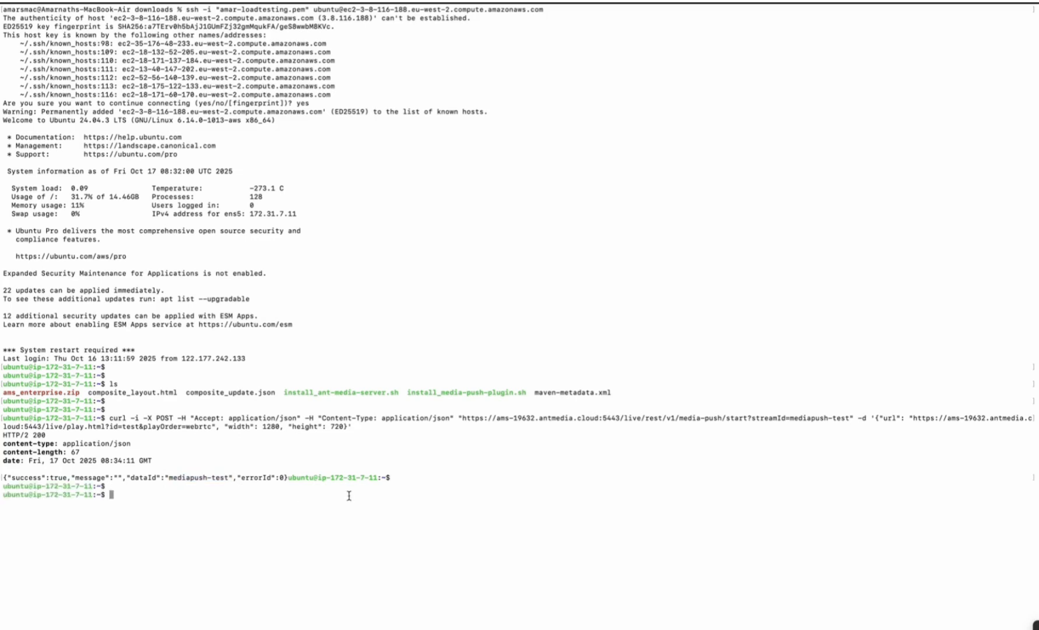
# Step: Switch to the browser, play the mediapush-test stream in the live application, and close the player
pyautogui.hotkey('ctrl', 'Right')
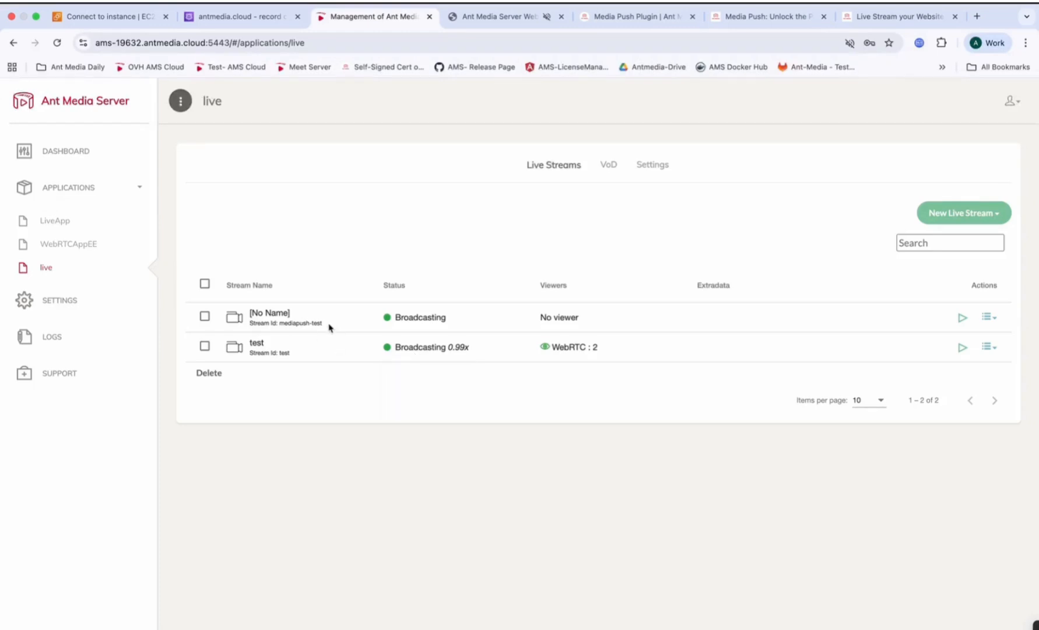
pyautogui.moveTo(324, 323); pyautogui.dragTo(281, 322)
pyautogui.click(470, 385)
pyautogui.click(960, 319)
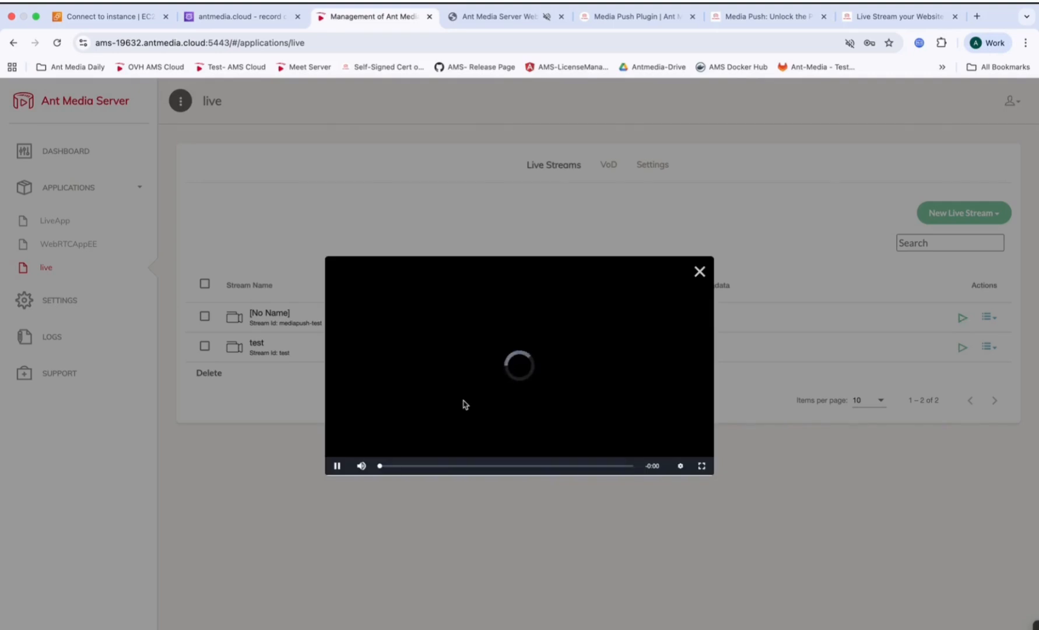
pyautogui.click(699, 273)
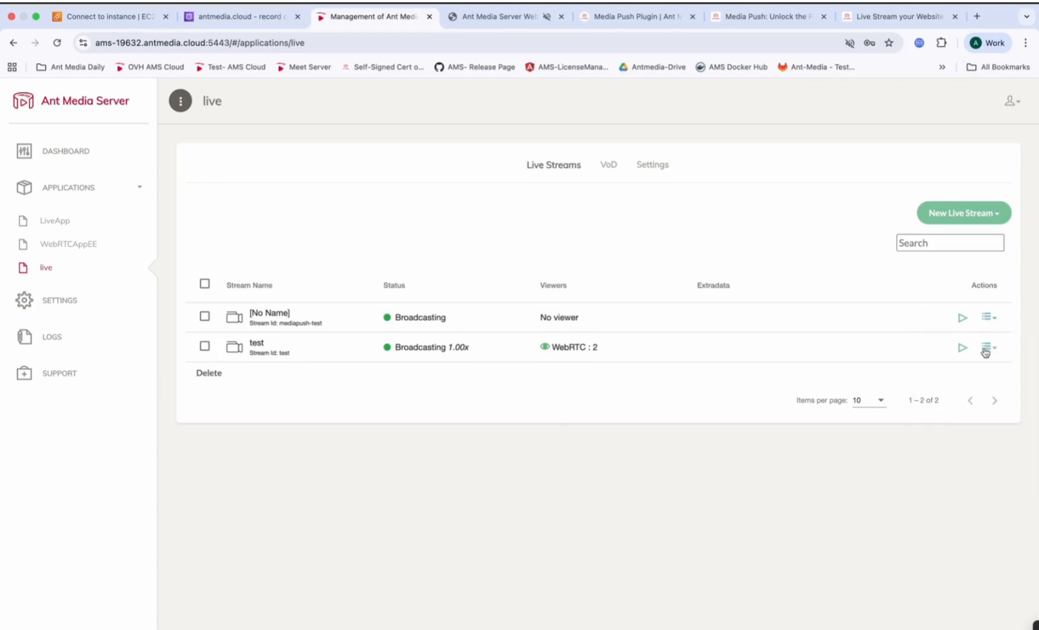
# Step: Start MP4 recording of the mediapush-test stream and check the VoD list before returning to the live streams
pyautogui.click(989, 317)
pyautogui.click(959, 425)
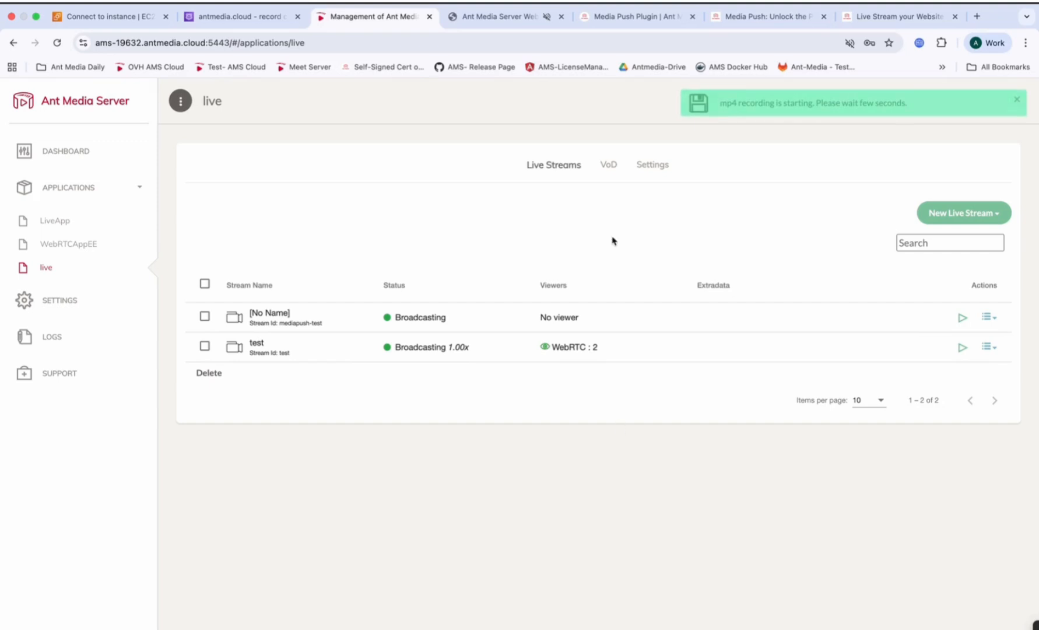
pyautogui.click(607, 169)
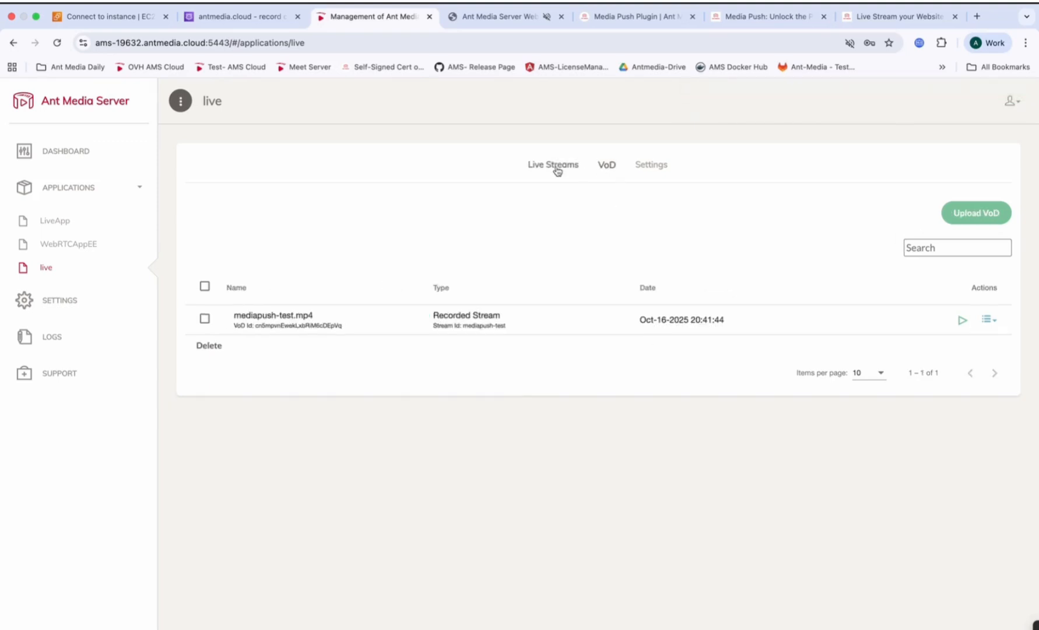
pyautogui.click(549, 166)
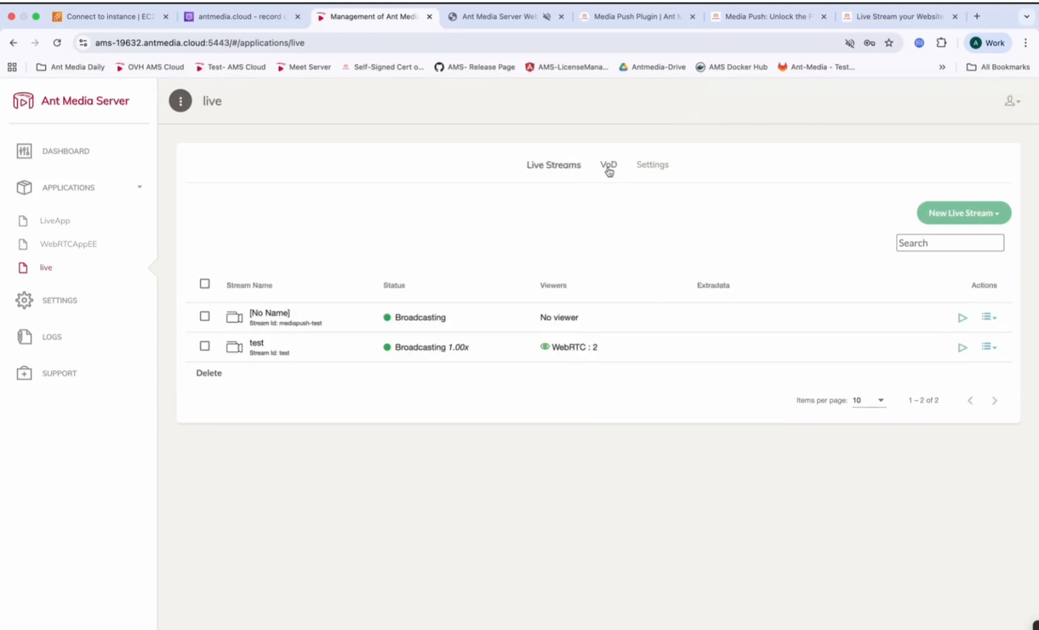
# Step: Stop the MP4 recording of the mediapush-test stream and check the VoD list for the recorded file
pyautogui.click(987, 318)
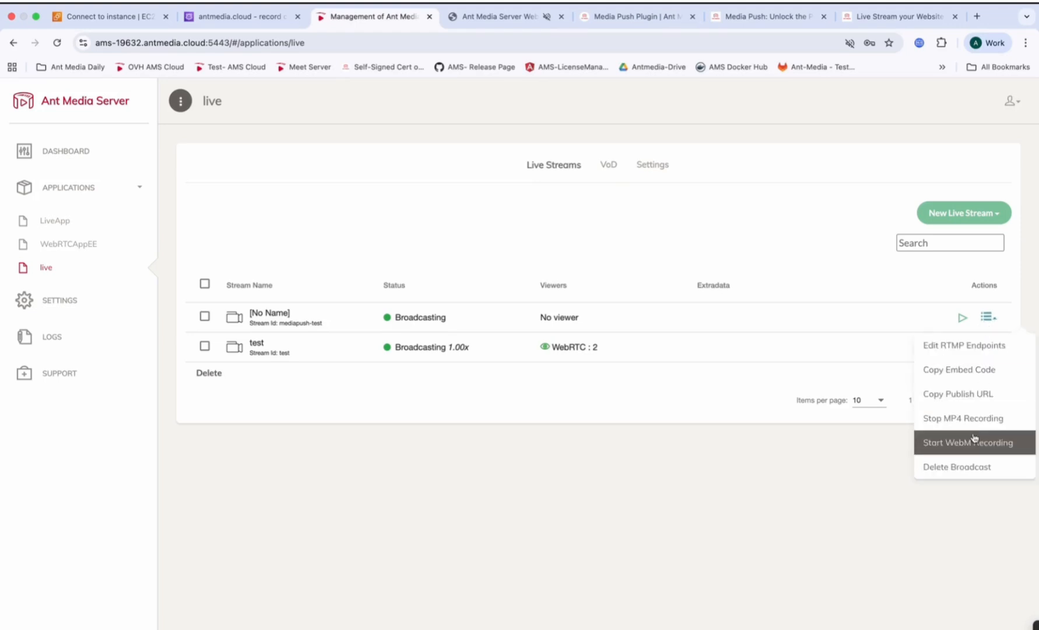
pyautogui.click(981, 419)
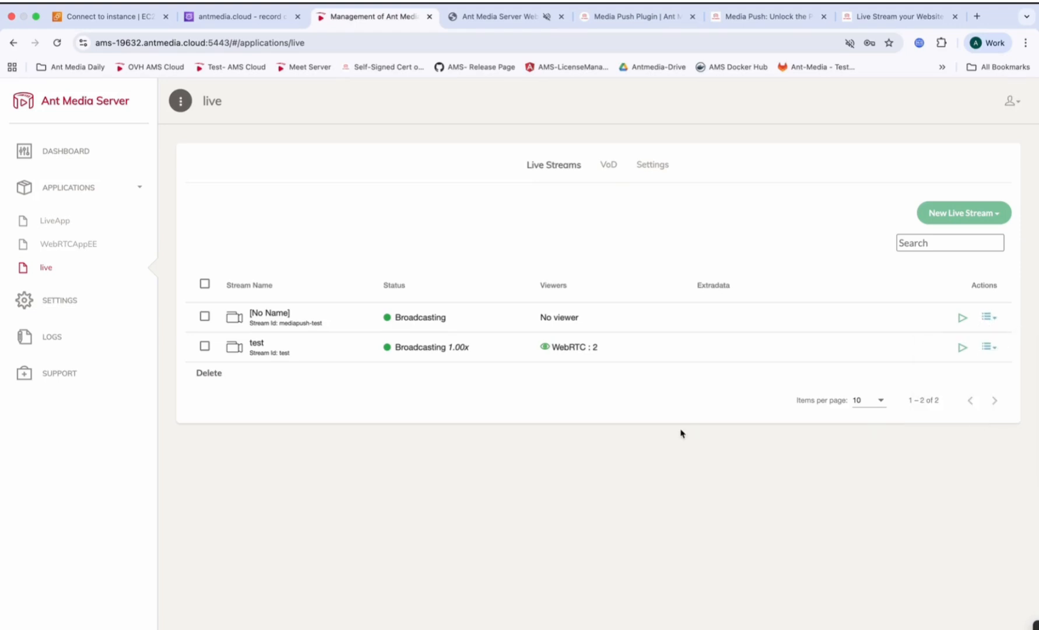
pyautogui.click(608, 165)
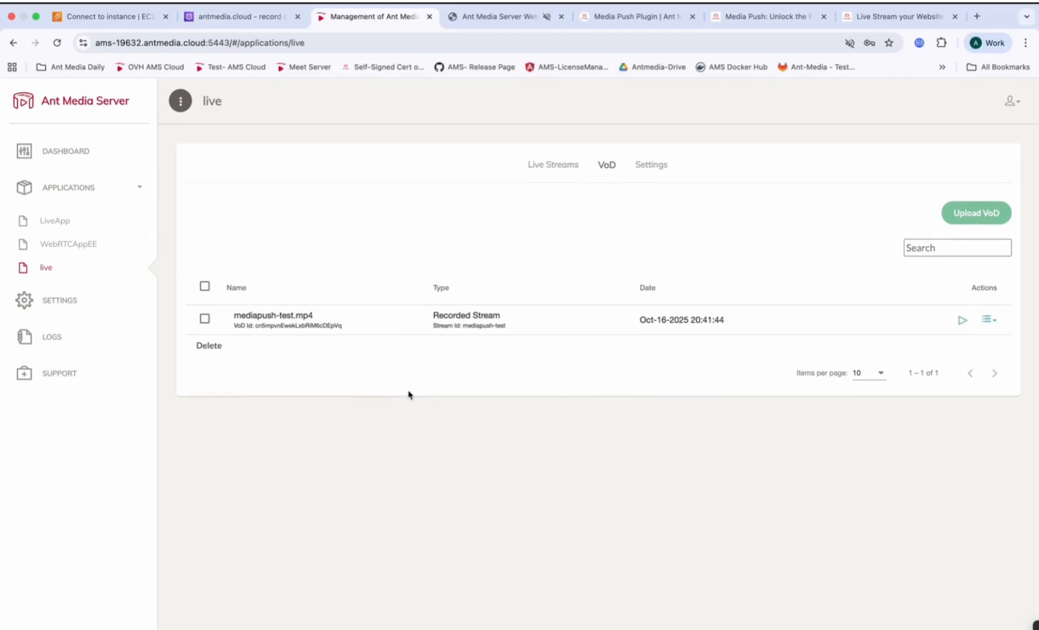
pyautogui.click(561, 165)
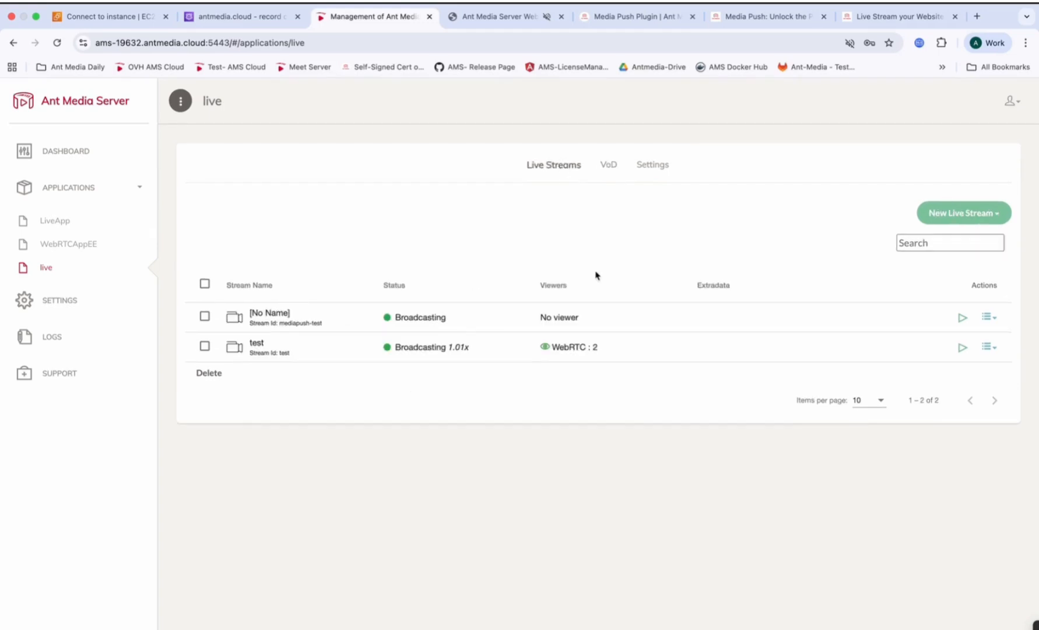
pyautogui.click(608, 164)
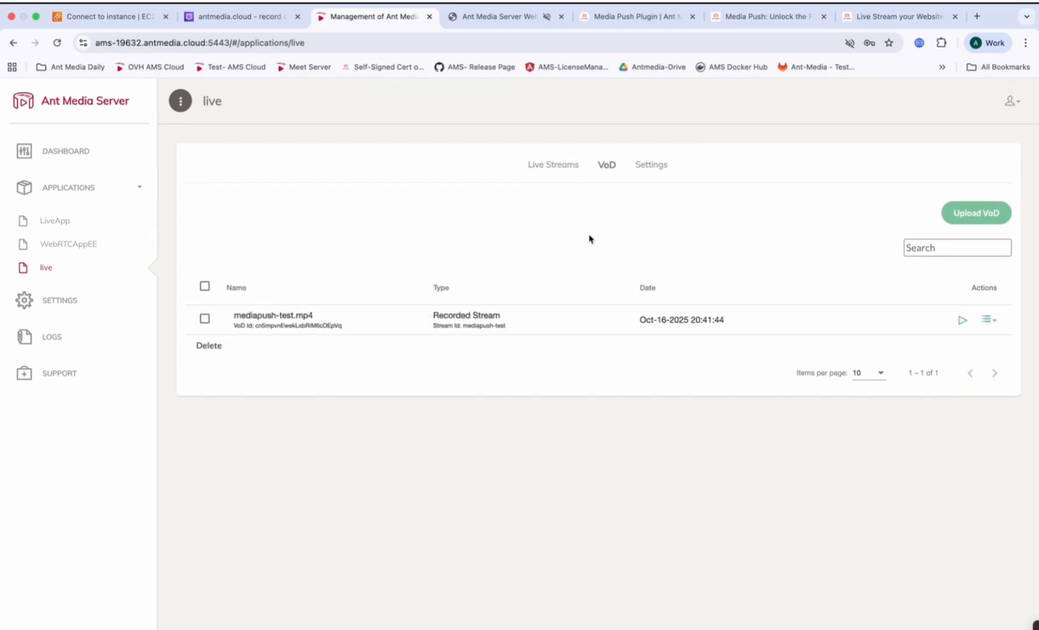
pyautogui.click(540, 177)
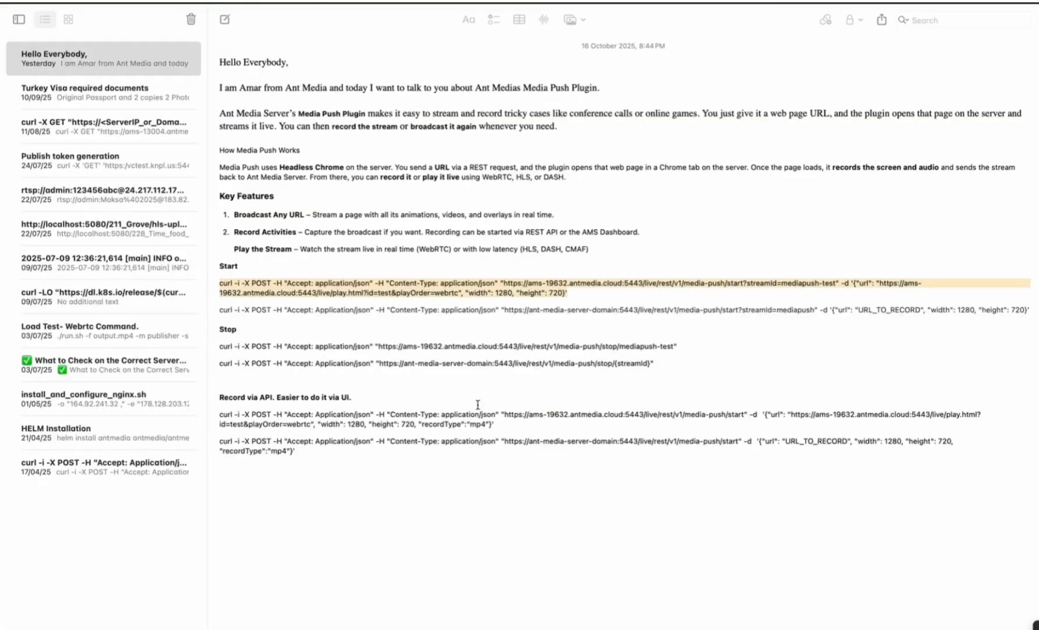
# Step: Review the note's curl command for recording through the API with recordType mp4
pyautogui.moveTo(510, 426); pyautogui.dragTo(209, 415)
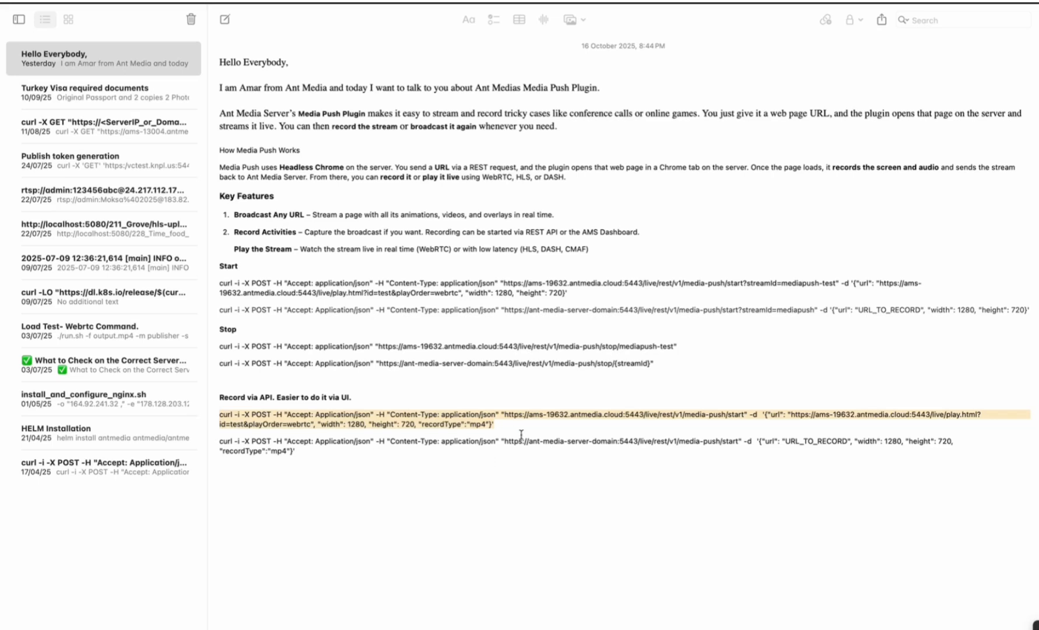
pyautogui.click(501, 426)
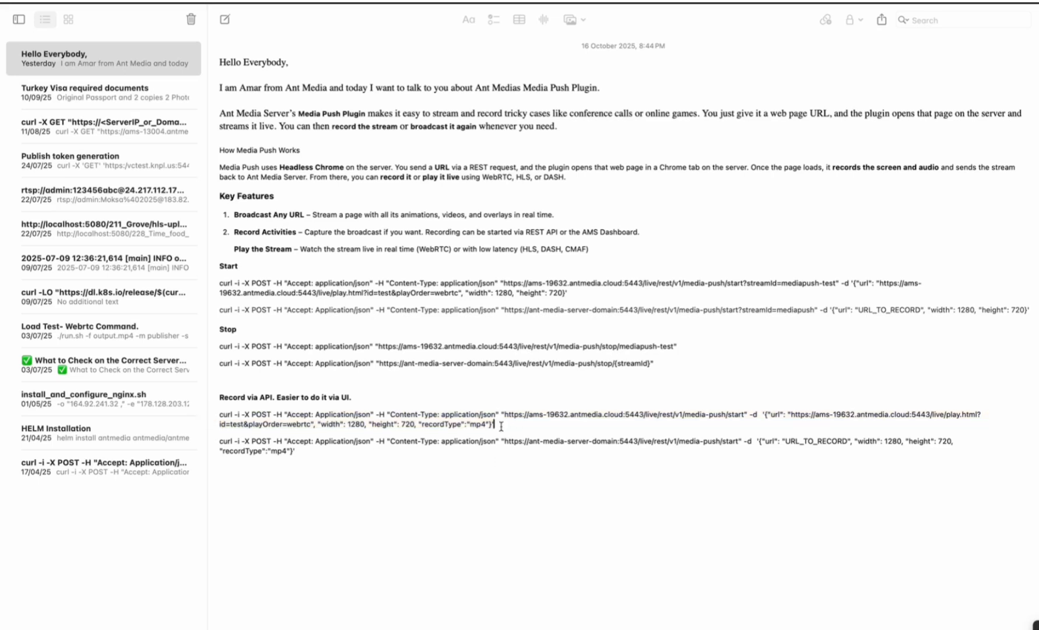
pyautogui.moveTo(500, 426); pyautogui.dragTo(208, 415)
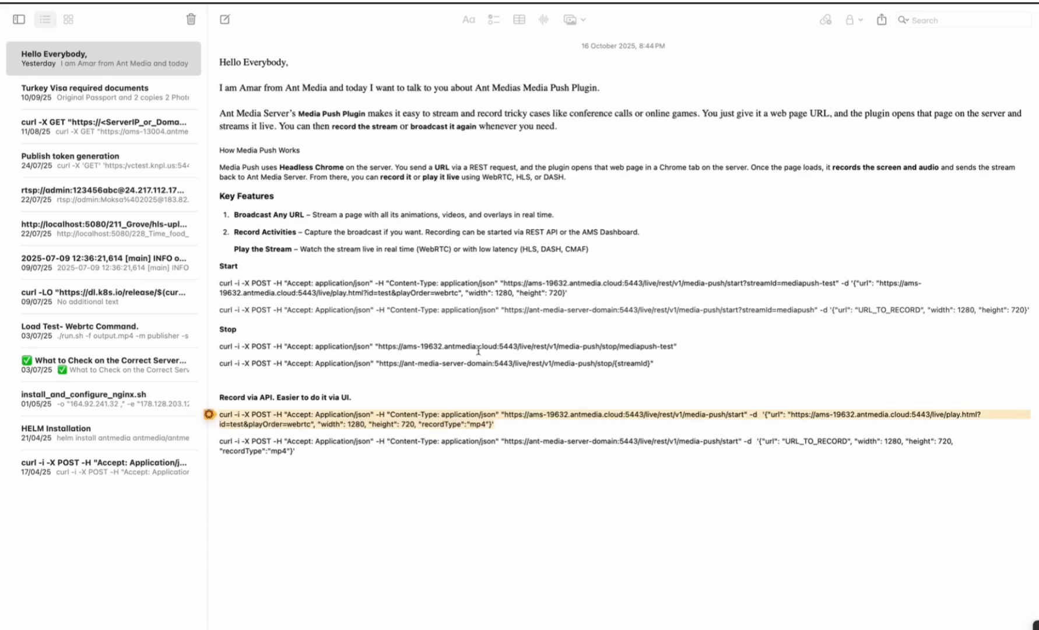
# Step: Run the note's Stop curl command for mediapush-test in the server terminal, and check the live application's stream and VoD lists in the browser
pyautogui.click(677, 346)
pyautogui.moveTo(677, 347); pyautogui.dragTo(208, 349)
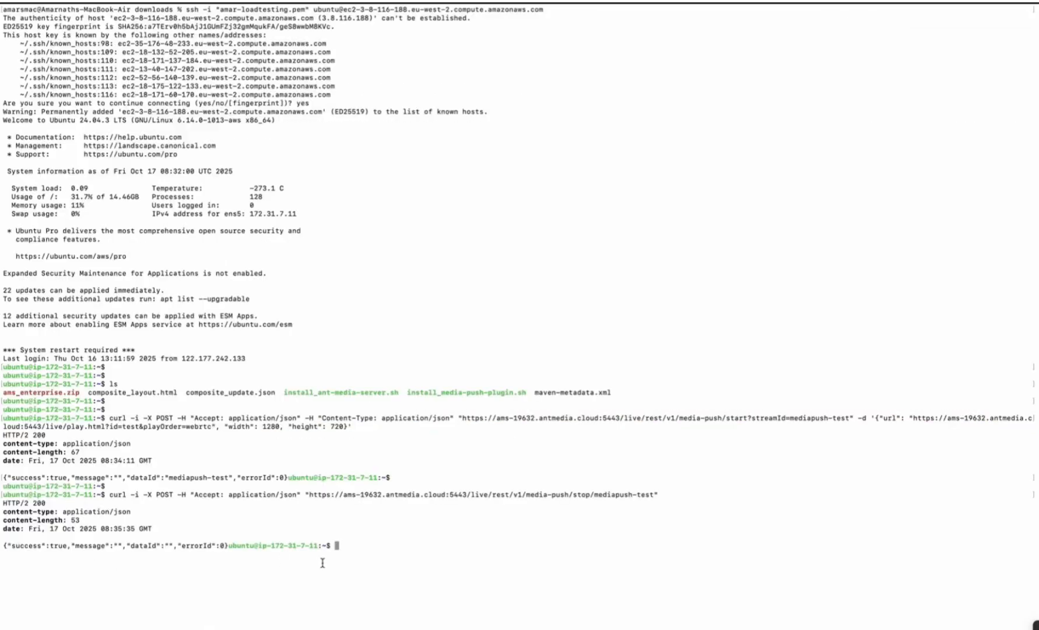
pyautogui.hotkey('ctrl', 'Left')
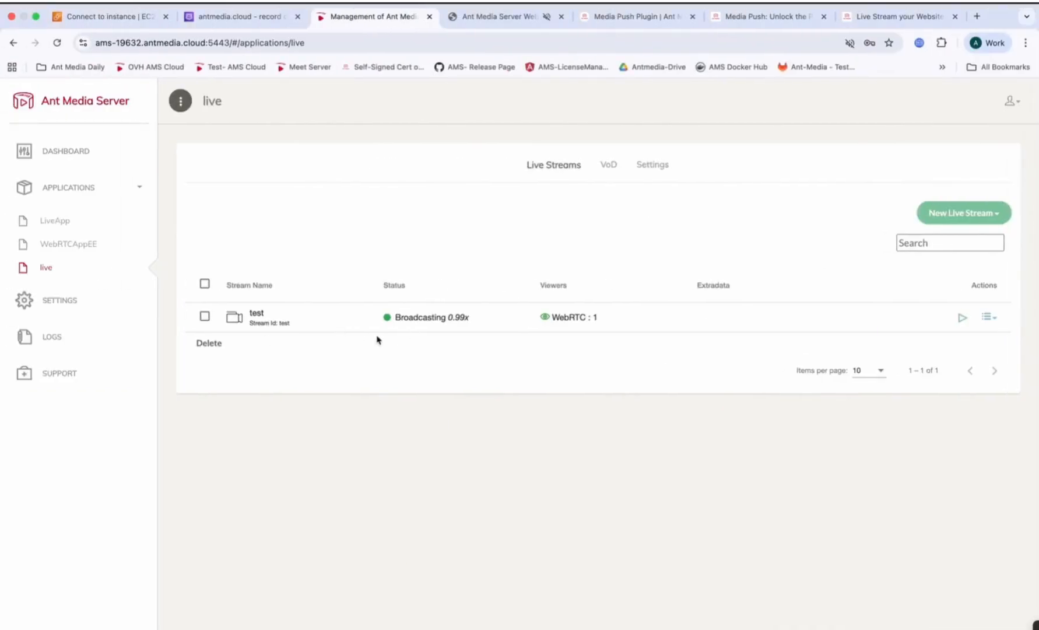
pyautogui.click(617, 176)
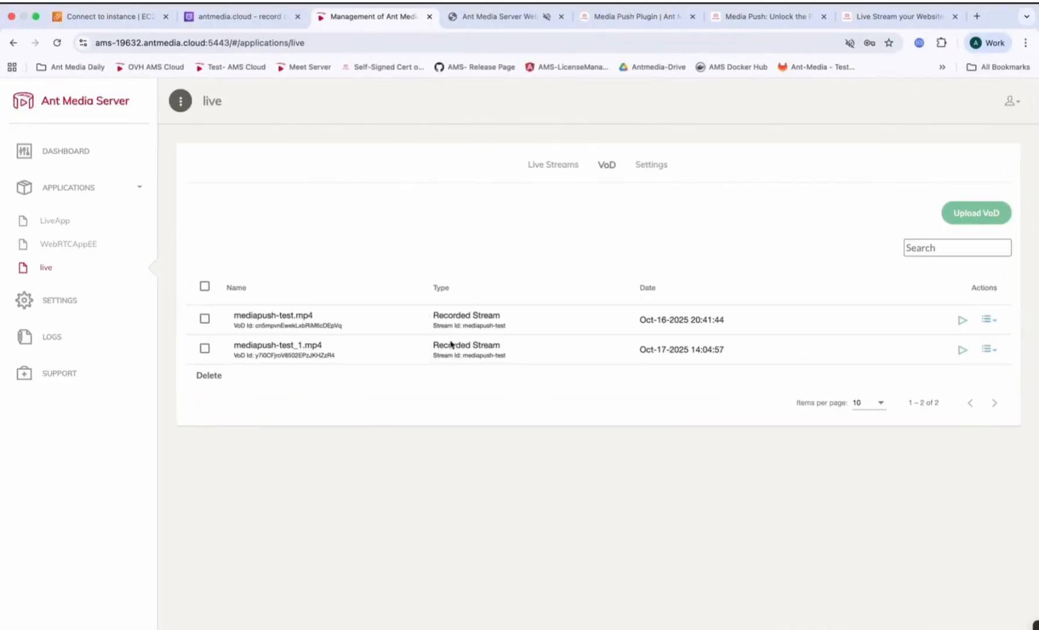
pyautogui.click(557, 165)
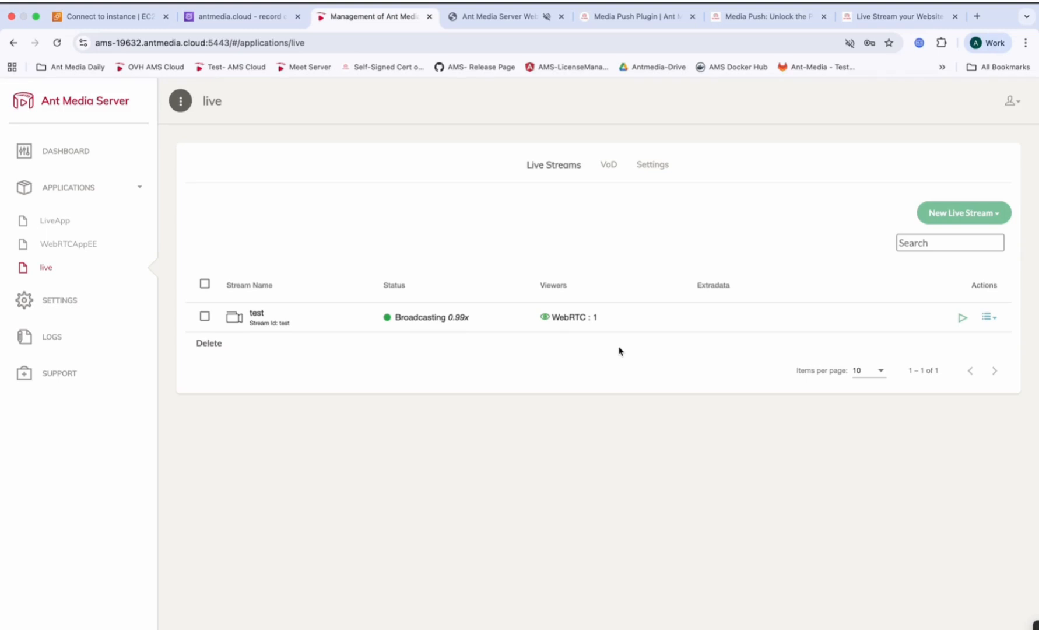